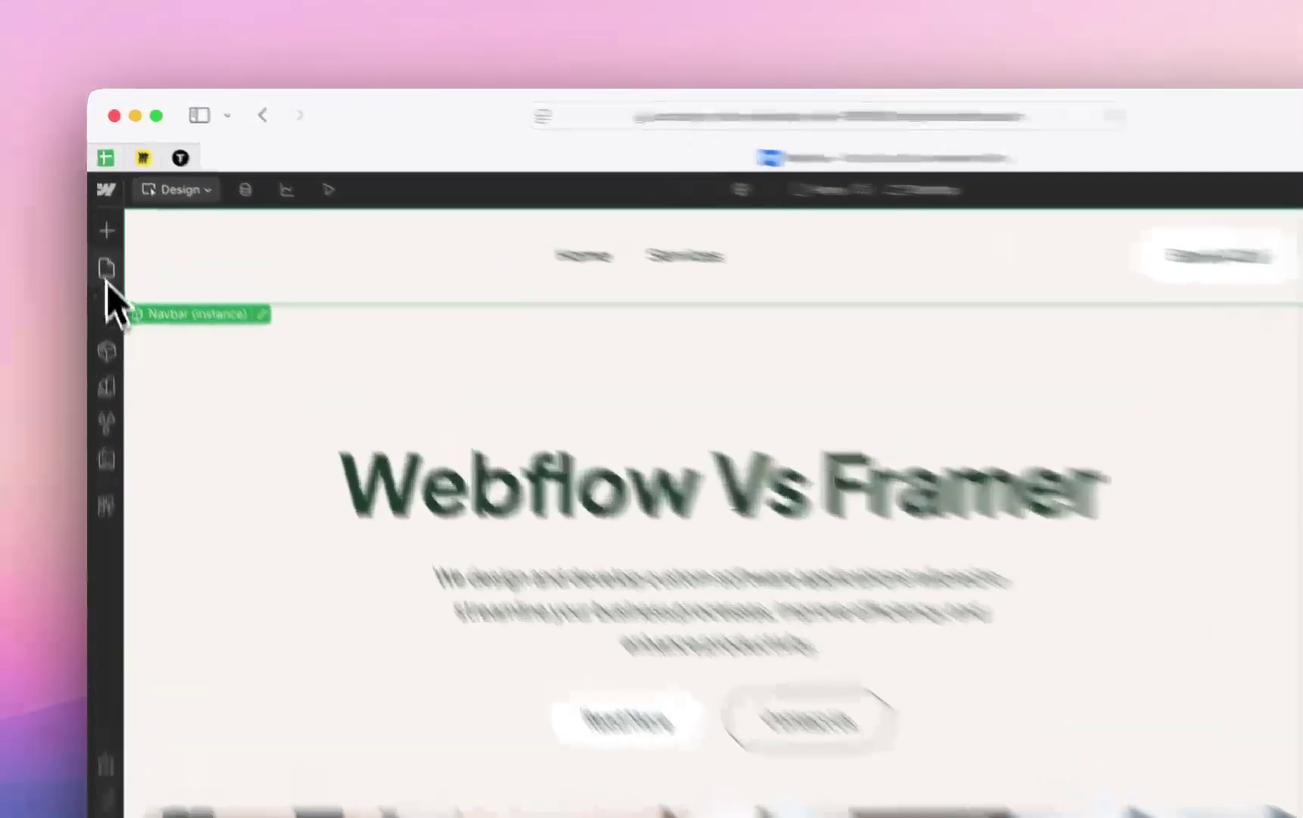
Open the Pages panel and scroll through the site's pages, including the Password and 404 utility pages
click(102, 225)
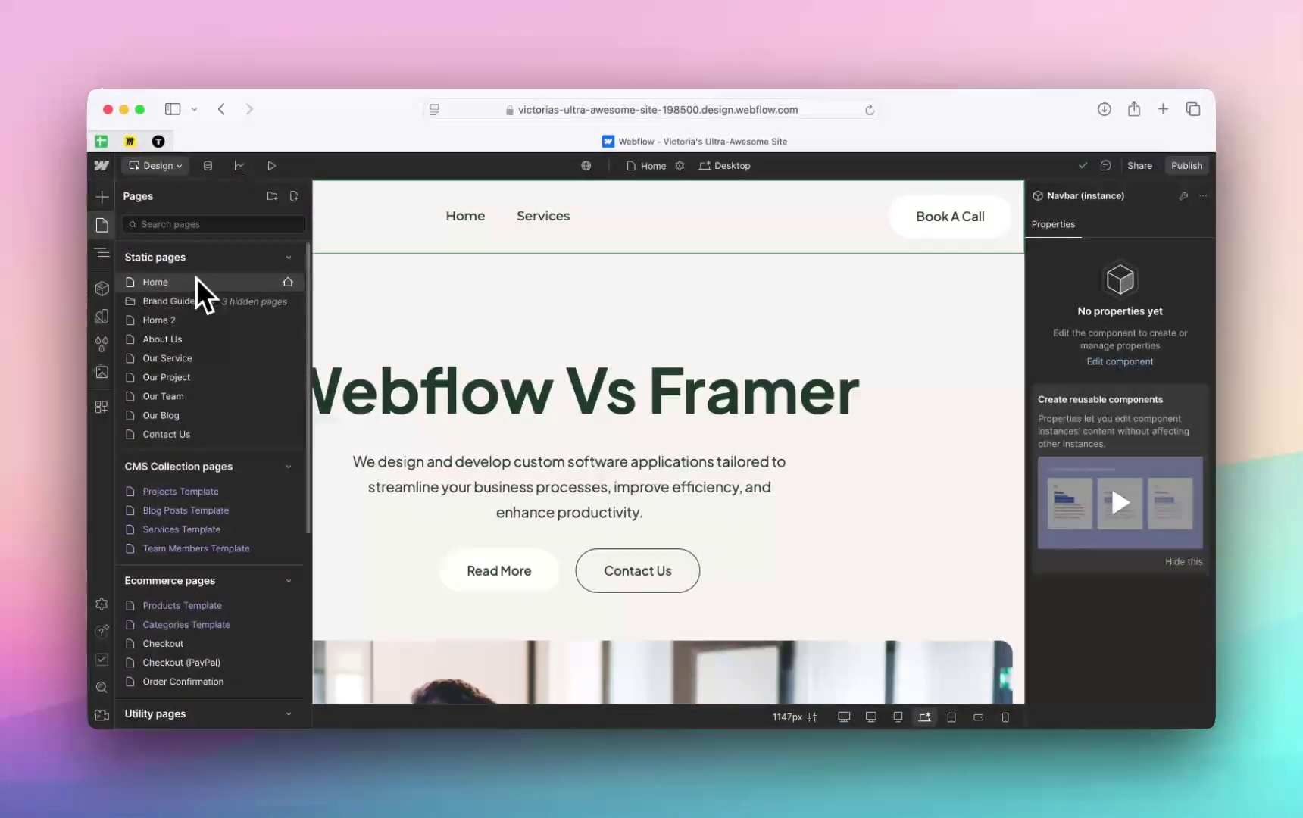
scroll(184, 468, down, 2)
scroll(183, 467, down, 2)
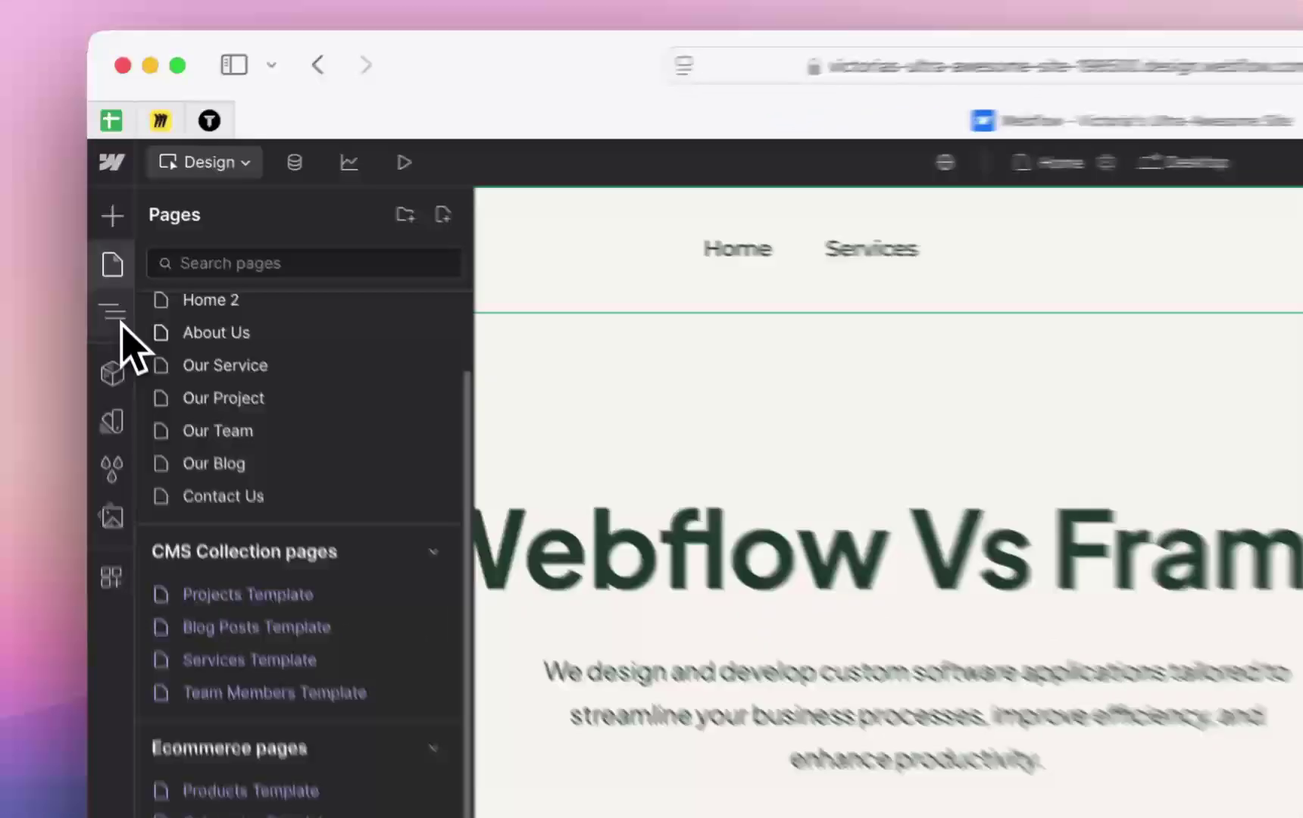
In the Navigator, expand the first Section and its Container, then select the 'Webflow Vs Framer' Hero Heading
click(102, 253)
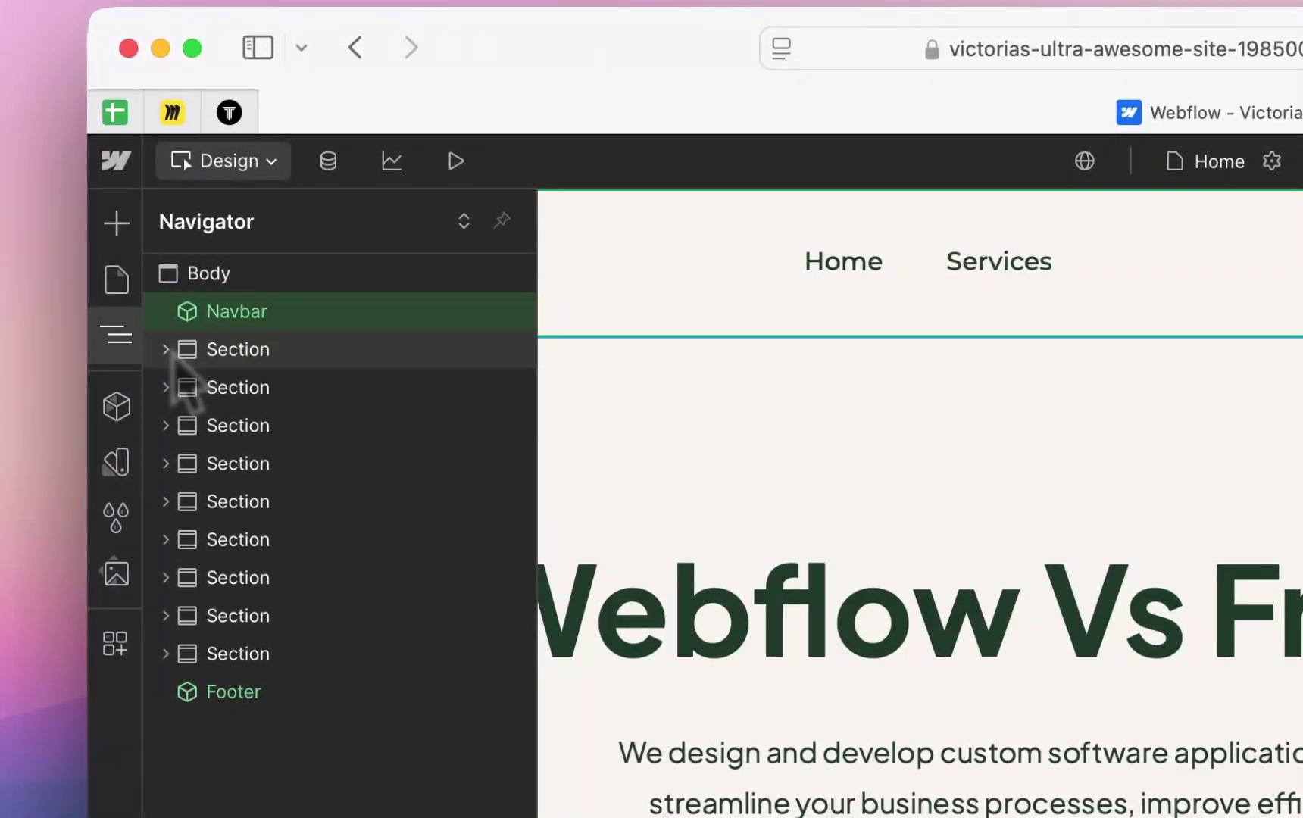
click(166, 350)
click(205, 388)
click(280, 425)
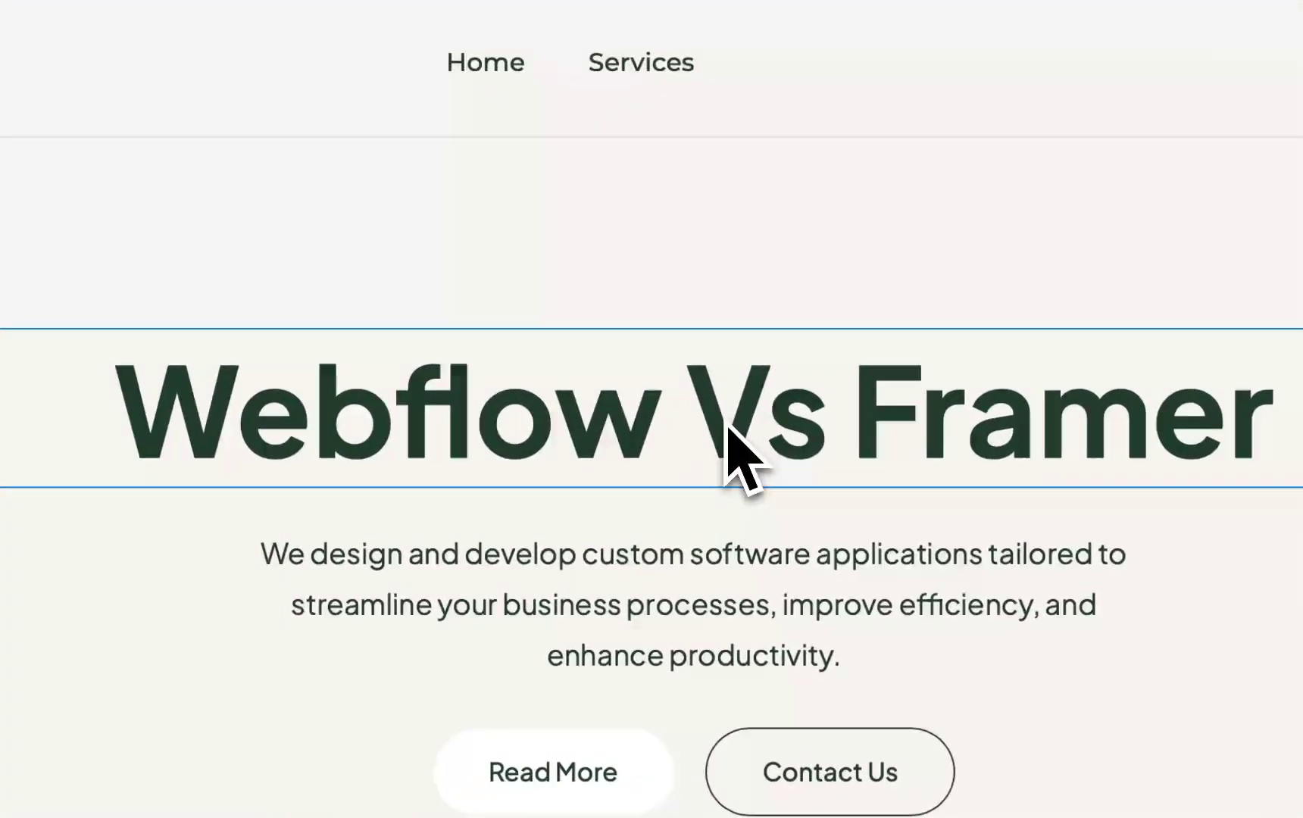
click(494, 428)
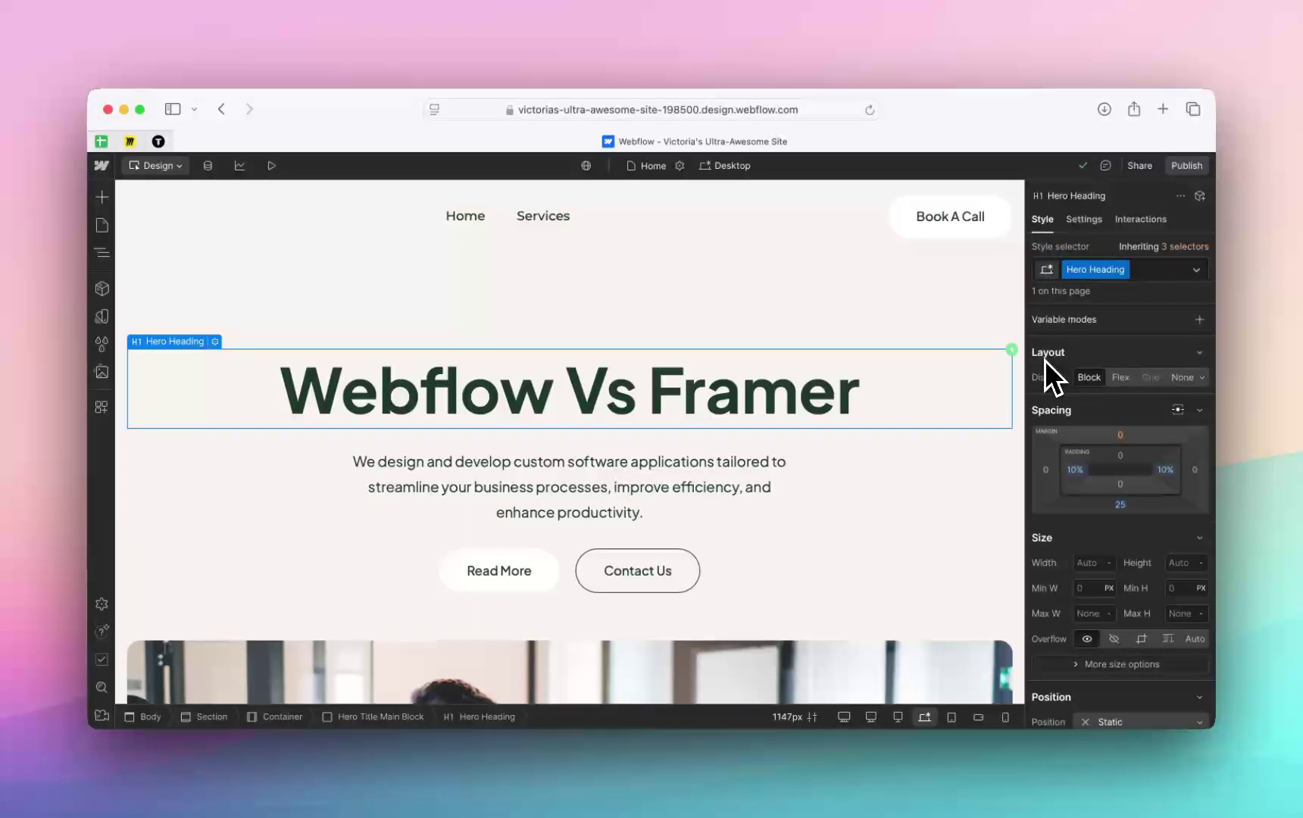
Review the Hero Heading's styles (Plus Jakarta Sans 700 Bold, 78 px), including extra size options and effects
scroll(1045, 361, down, 1)
scroll(1045, 362, up, 1)
scroll(1044, 391, down, 1)
scroll(1120, 455, down, 2)
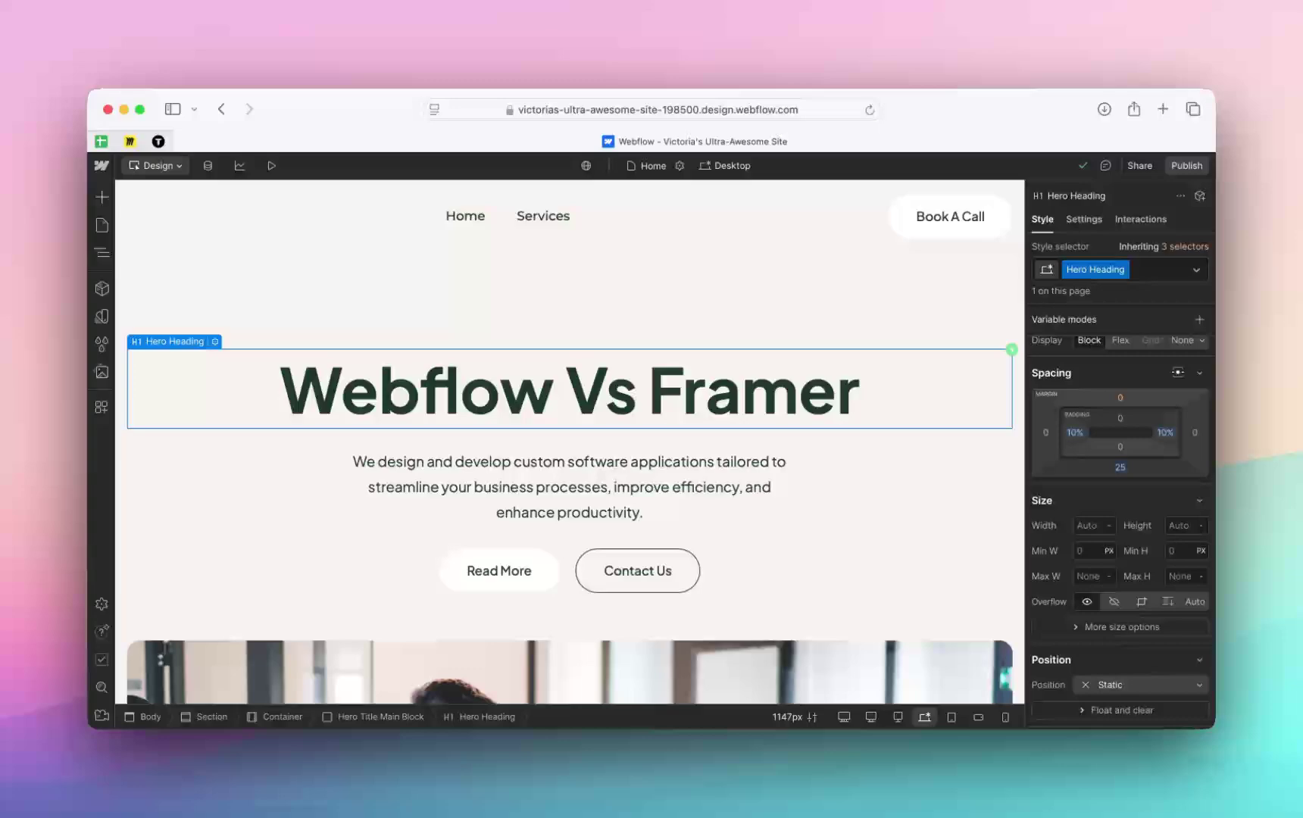
scroll(1045, 390, down, 6)
scroll(1055, 417, down, 3)
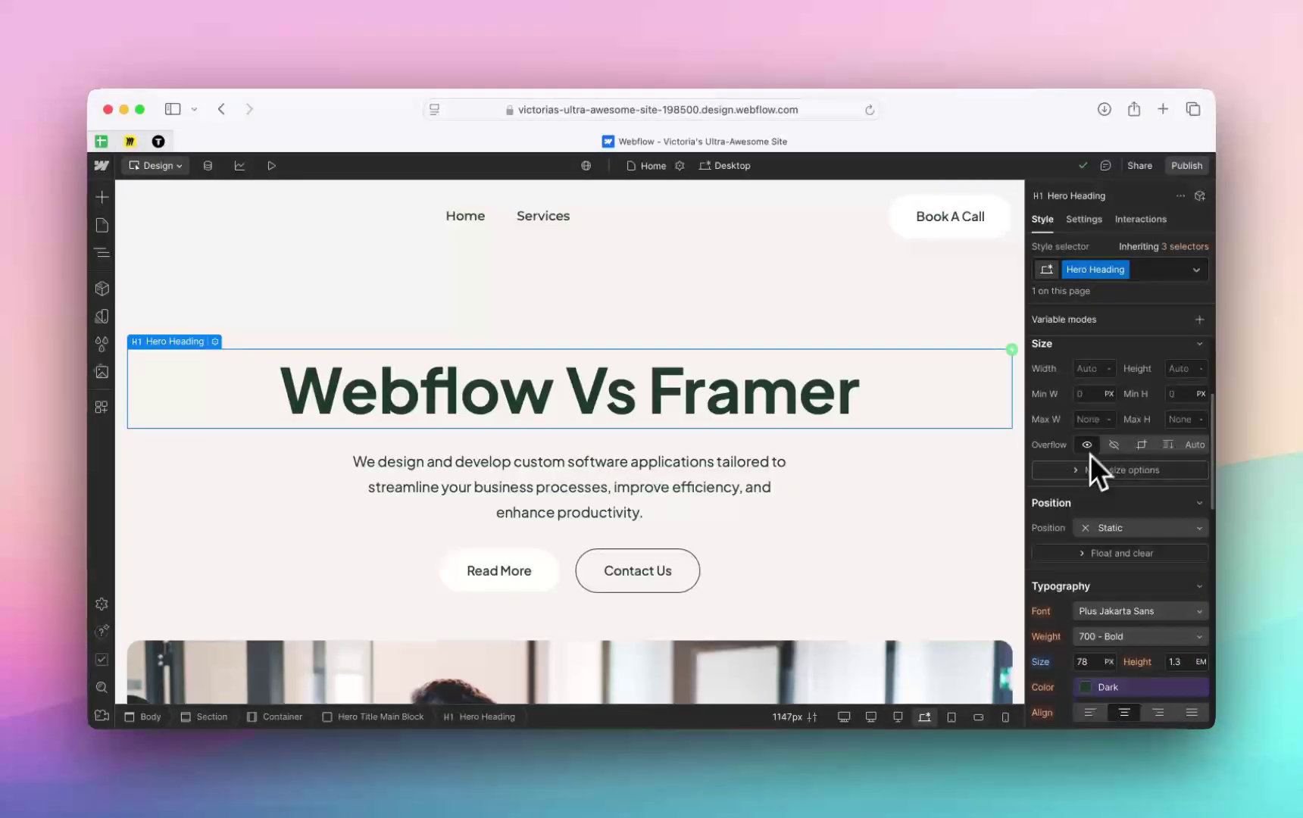
click(1085, 474)
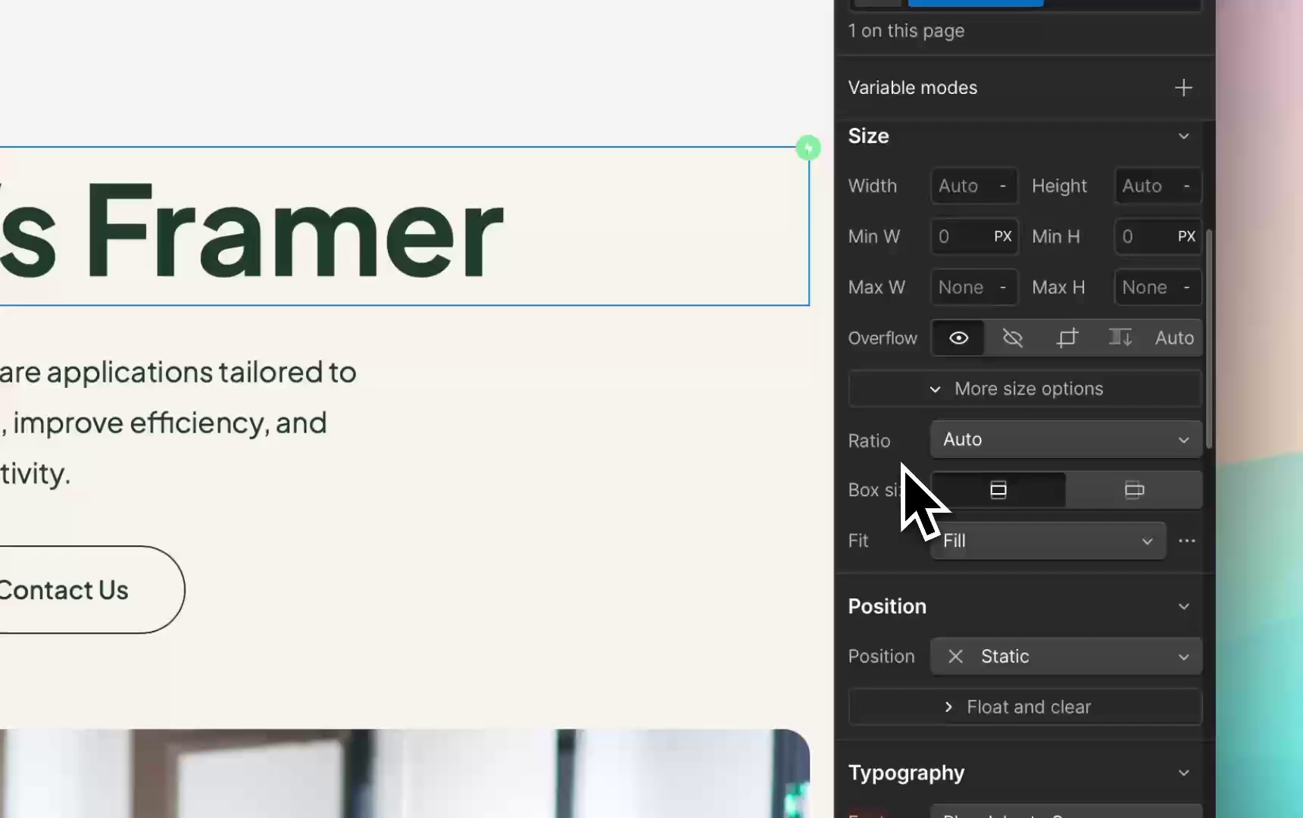
scroll(1069, 492, down, 2)
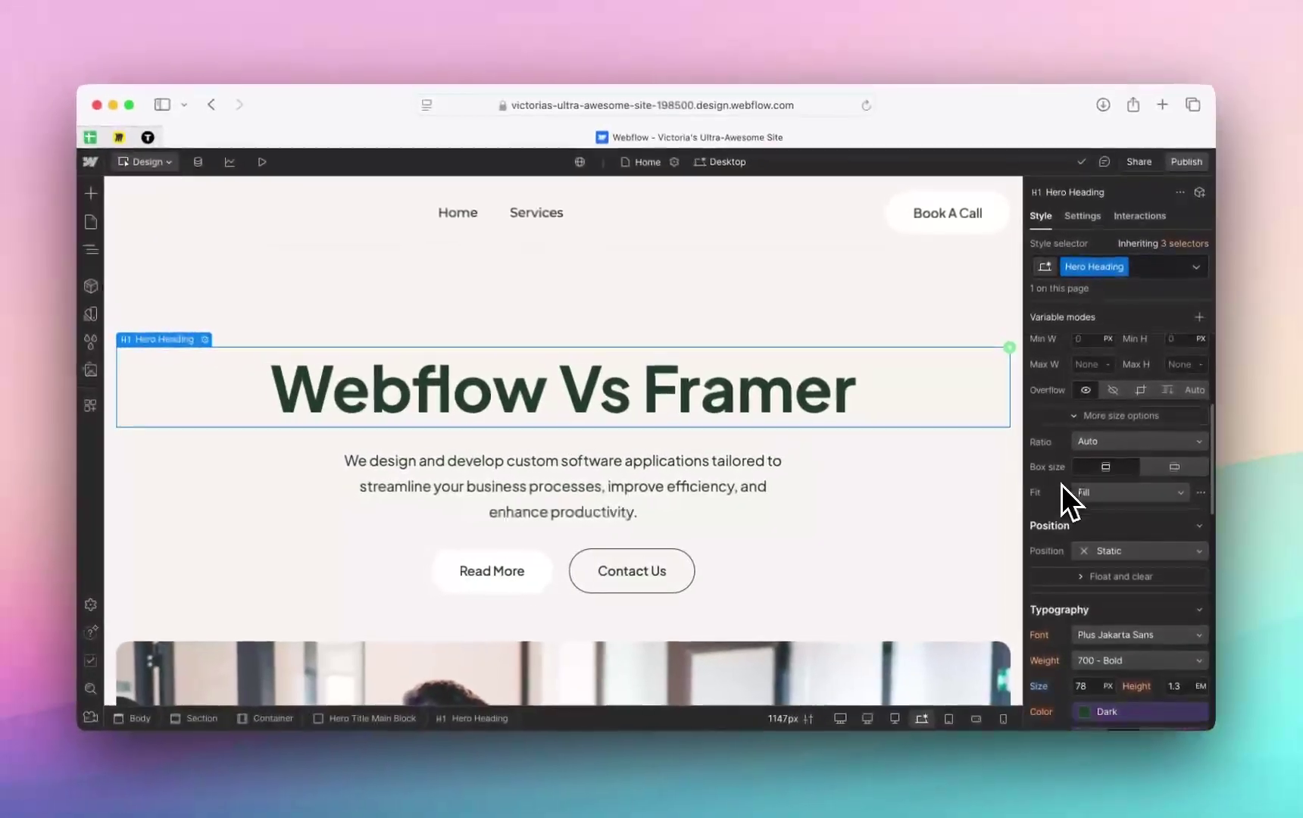
scroll(1064, 485, down, 10)
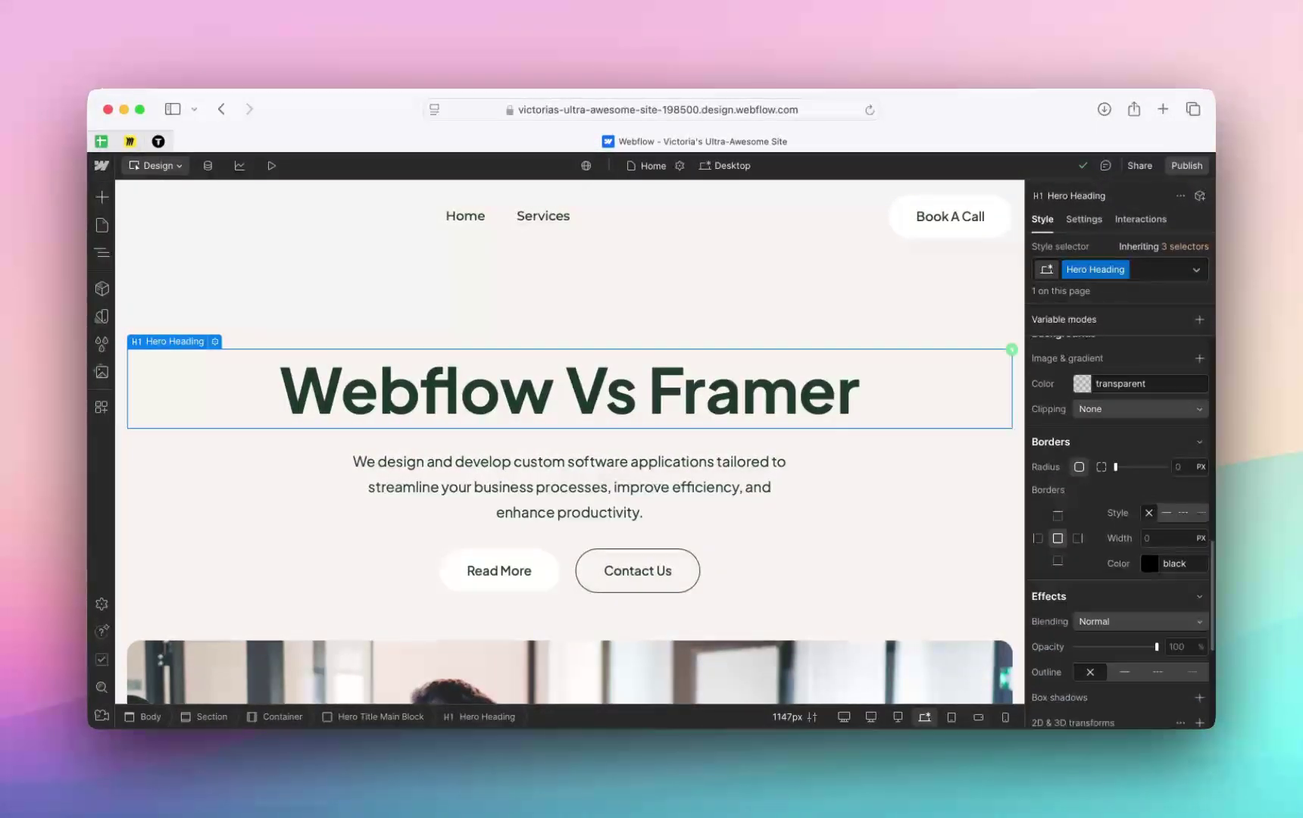
scroll(1059, 543, down, 6)
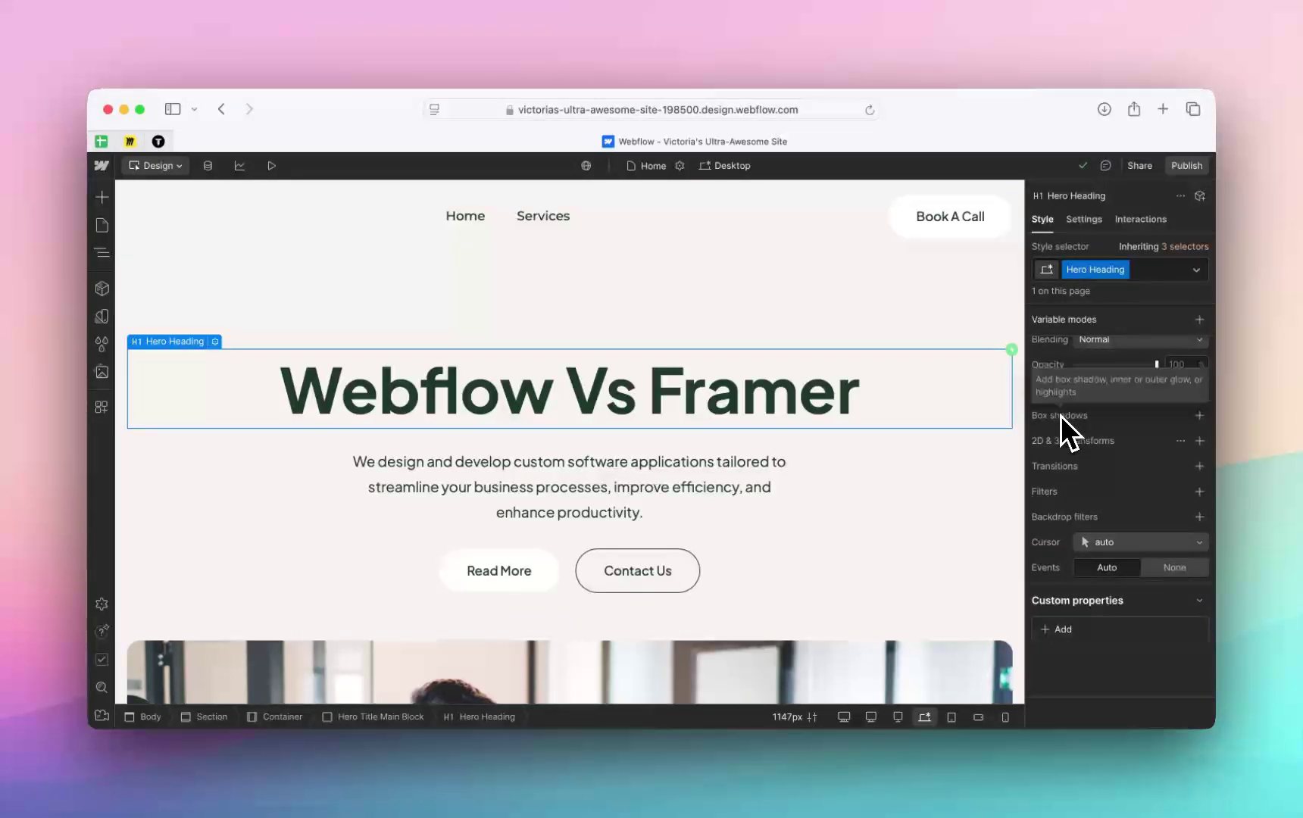
Inspect the heading's Mouse hover interaction and confirm its On hover action stays Jello
click(1082, 220)
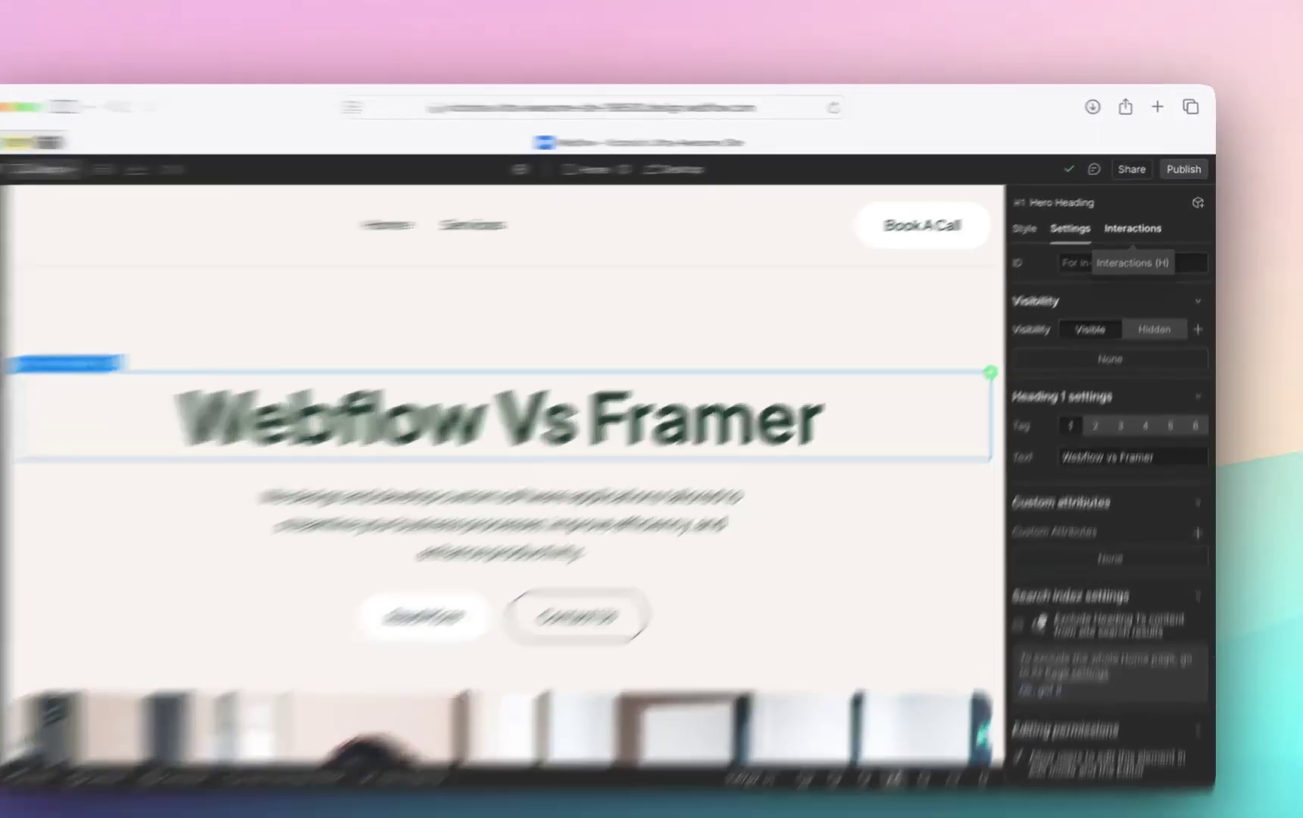
click(1136, 220)
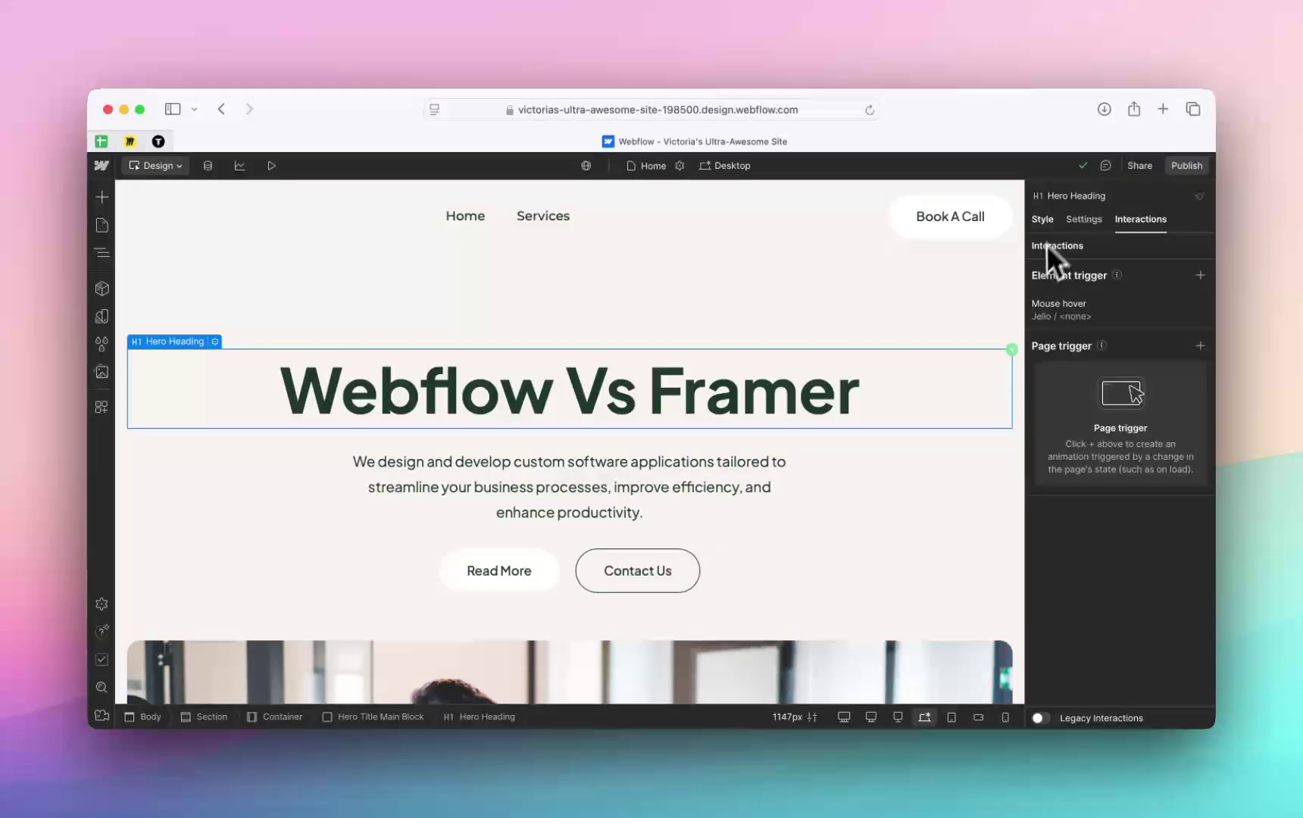
click(1073, 309)
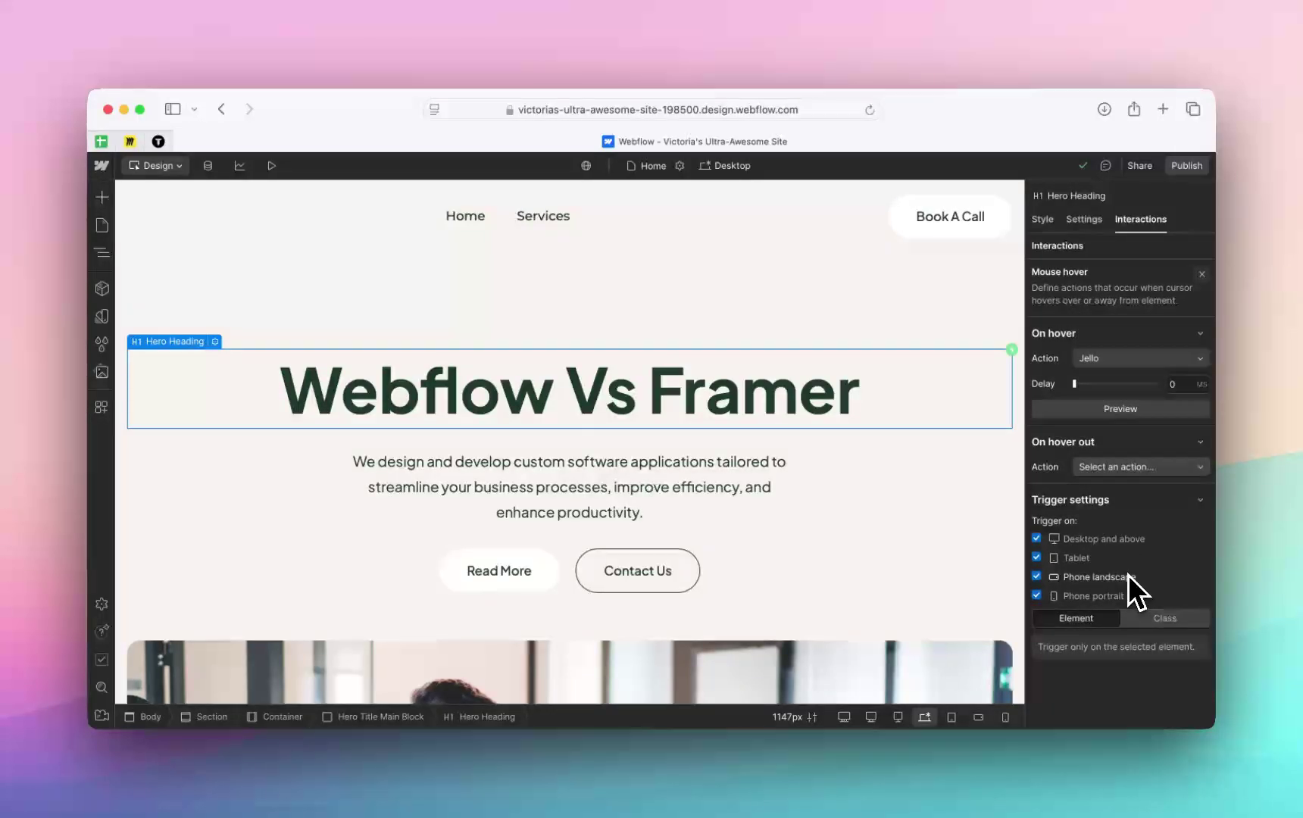
click(1129, 357)
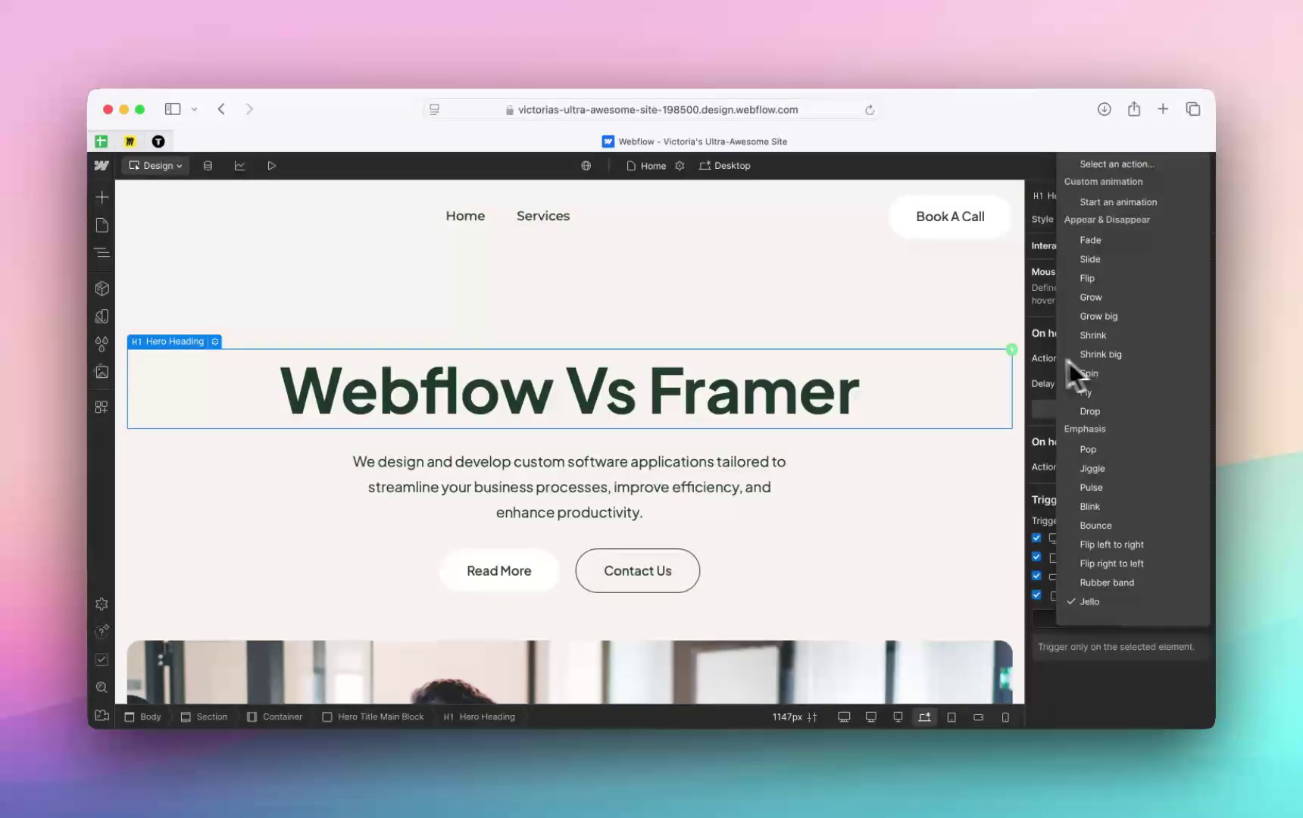
click(1040, 354)
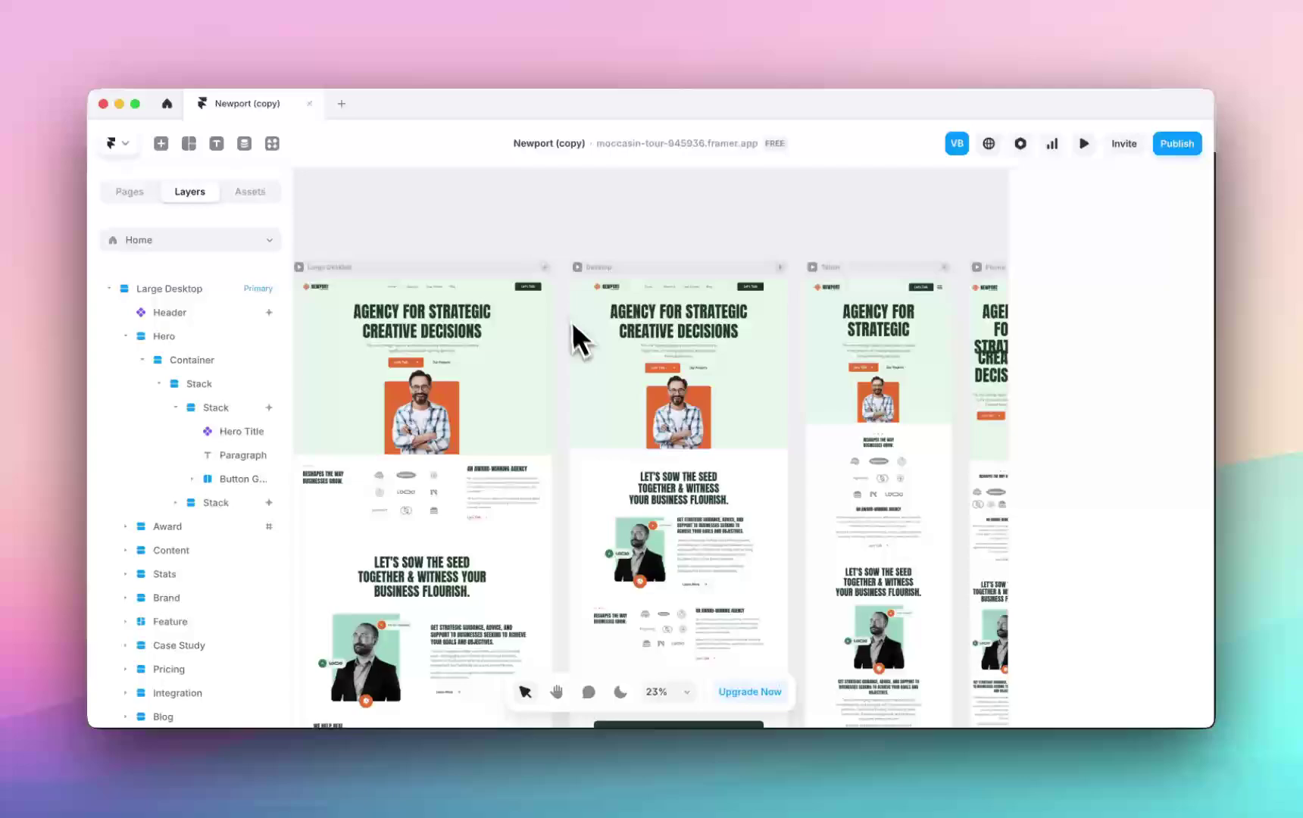
Browse the Newport (copy) pages and layers, select Hero Title, and show the Assets components list
scroll(555, 238, down, 5)
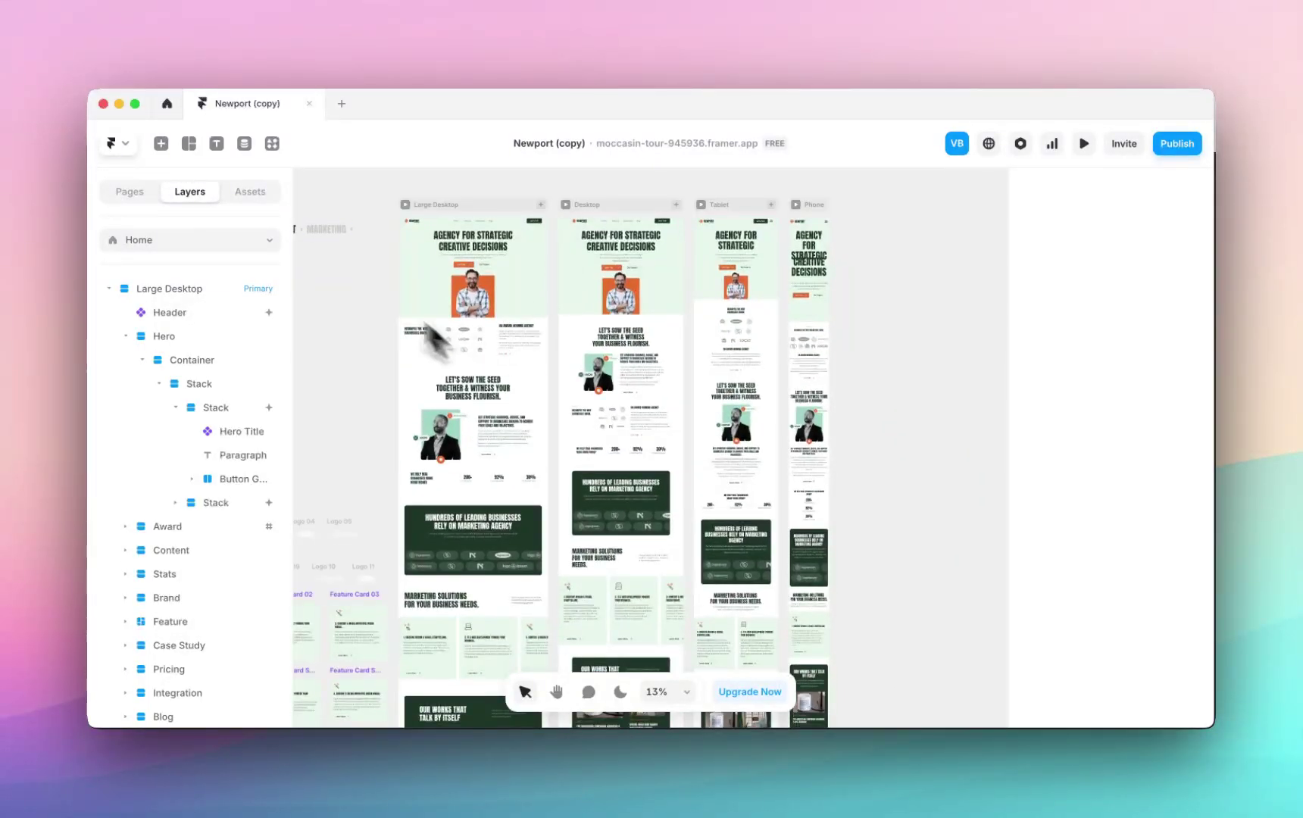
click(127, 199)
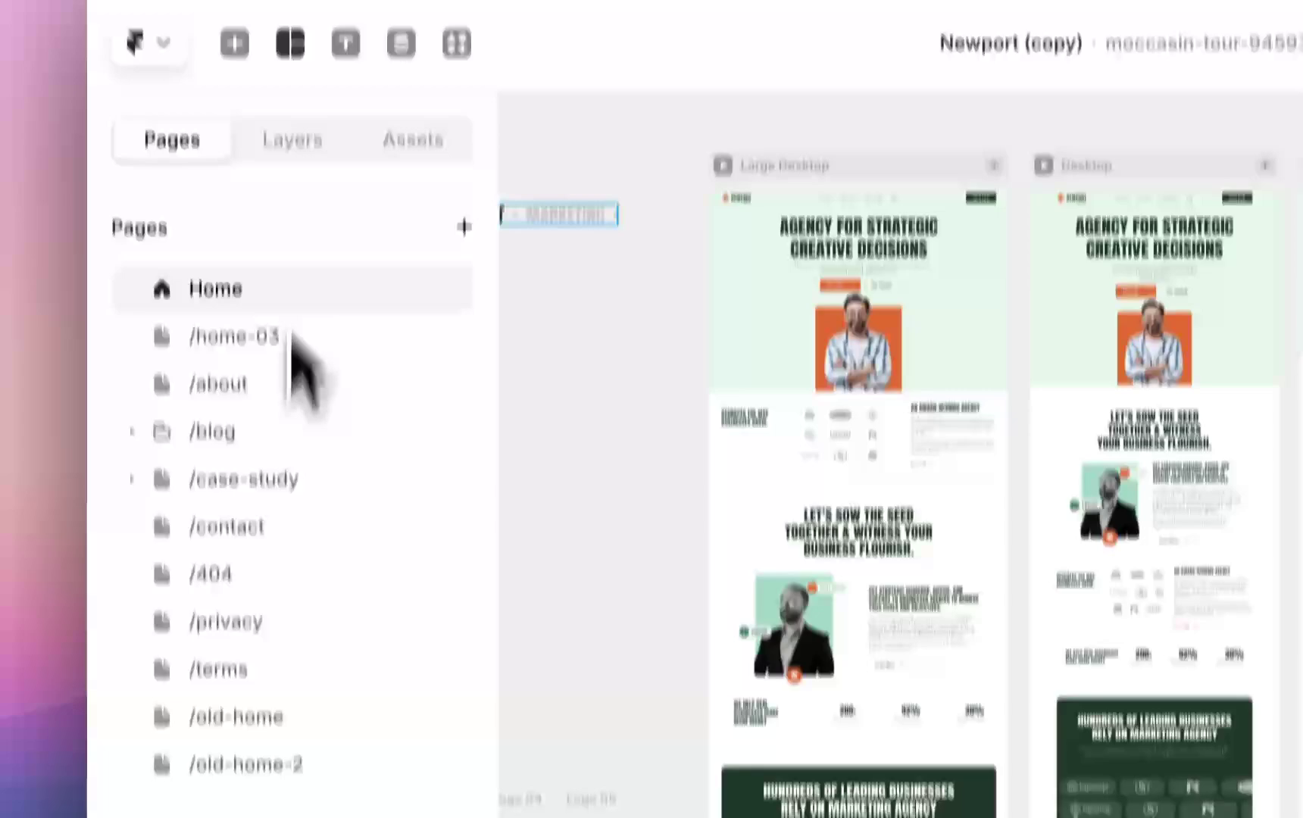
click(292, 214)
click(316, 297)
click(859, 375)
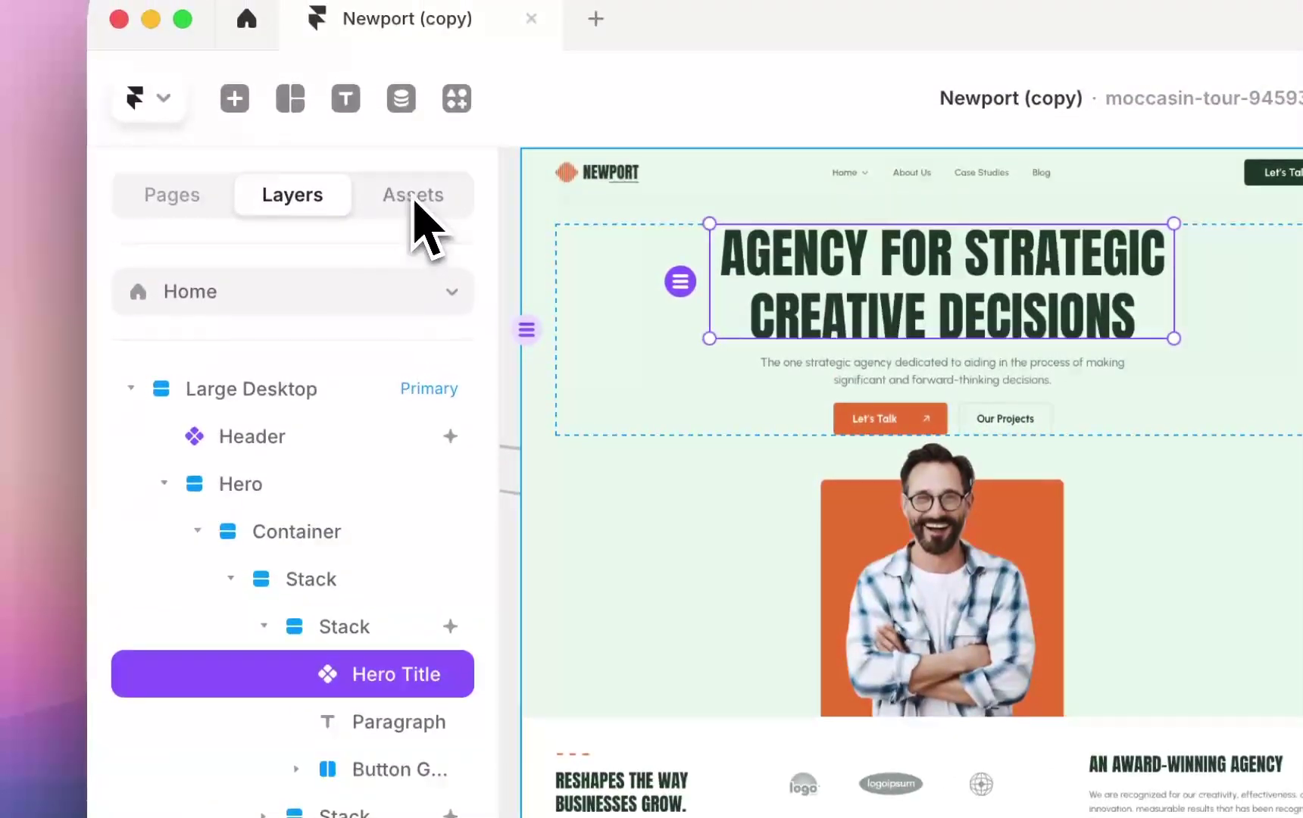
click(412, 84)
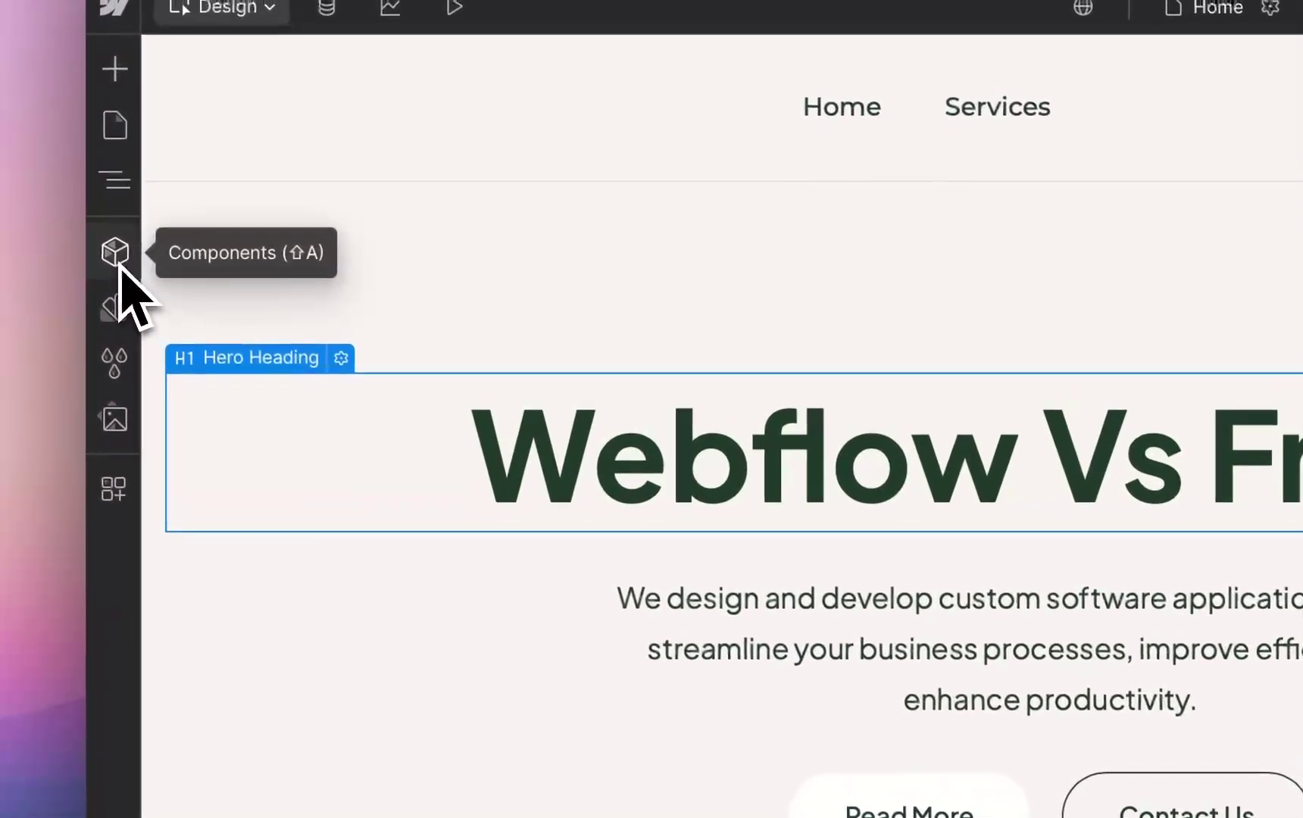
Add a Footer component instance from the Components panel below the selected heading
click(118, 258)
click(242, 216)
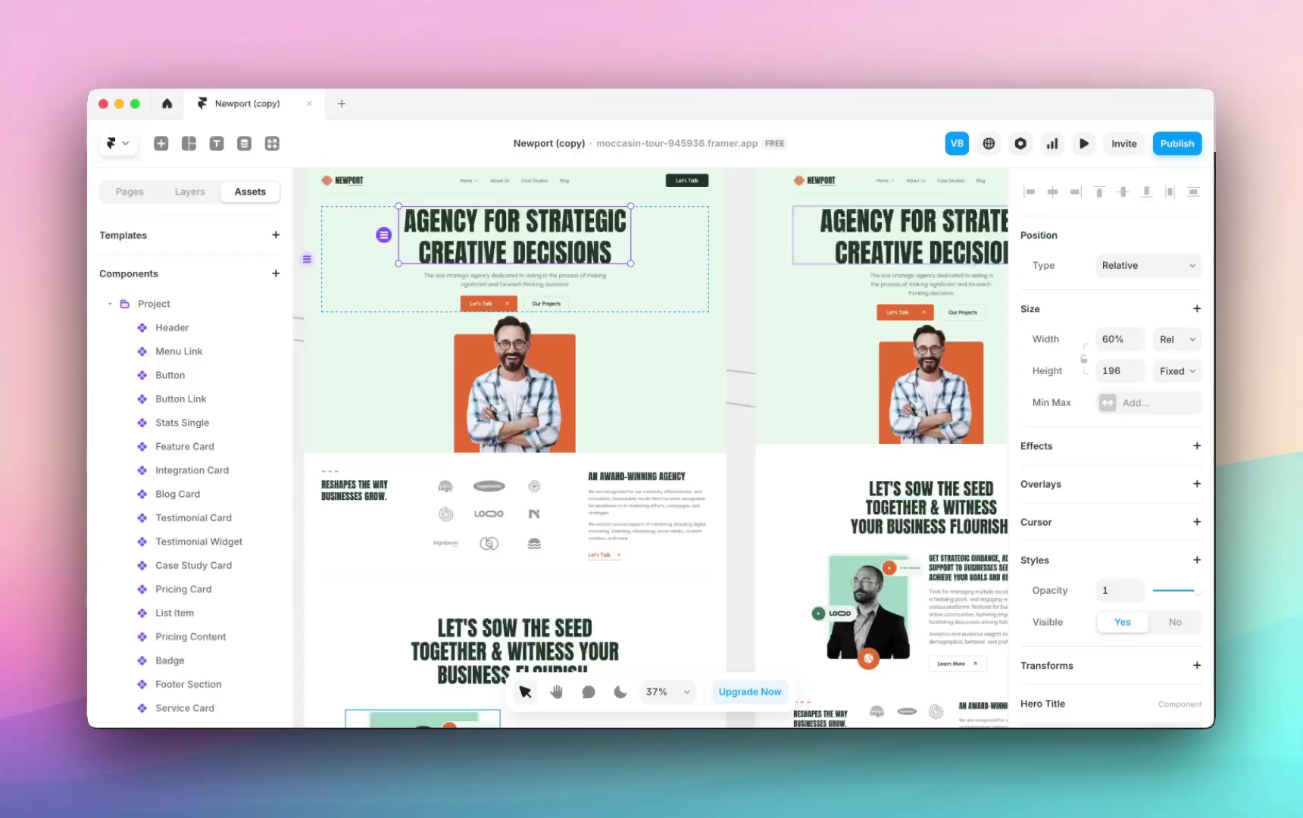
scroll(733, 364, down, 3)
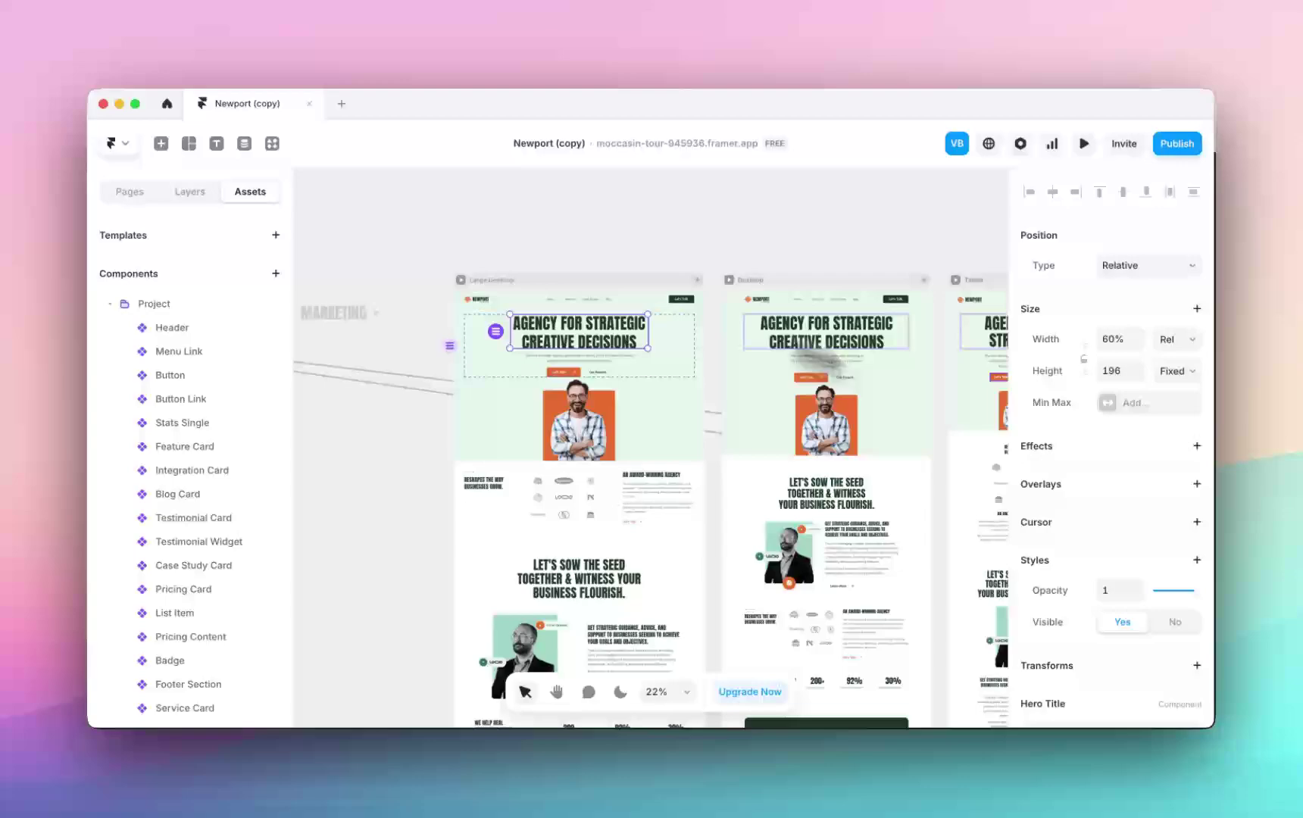
Deselect the hero image and zoom out to 30% to show the Large Desktop and Desktop frames
scroll(1193, 430, down, 3)
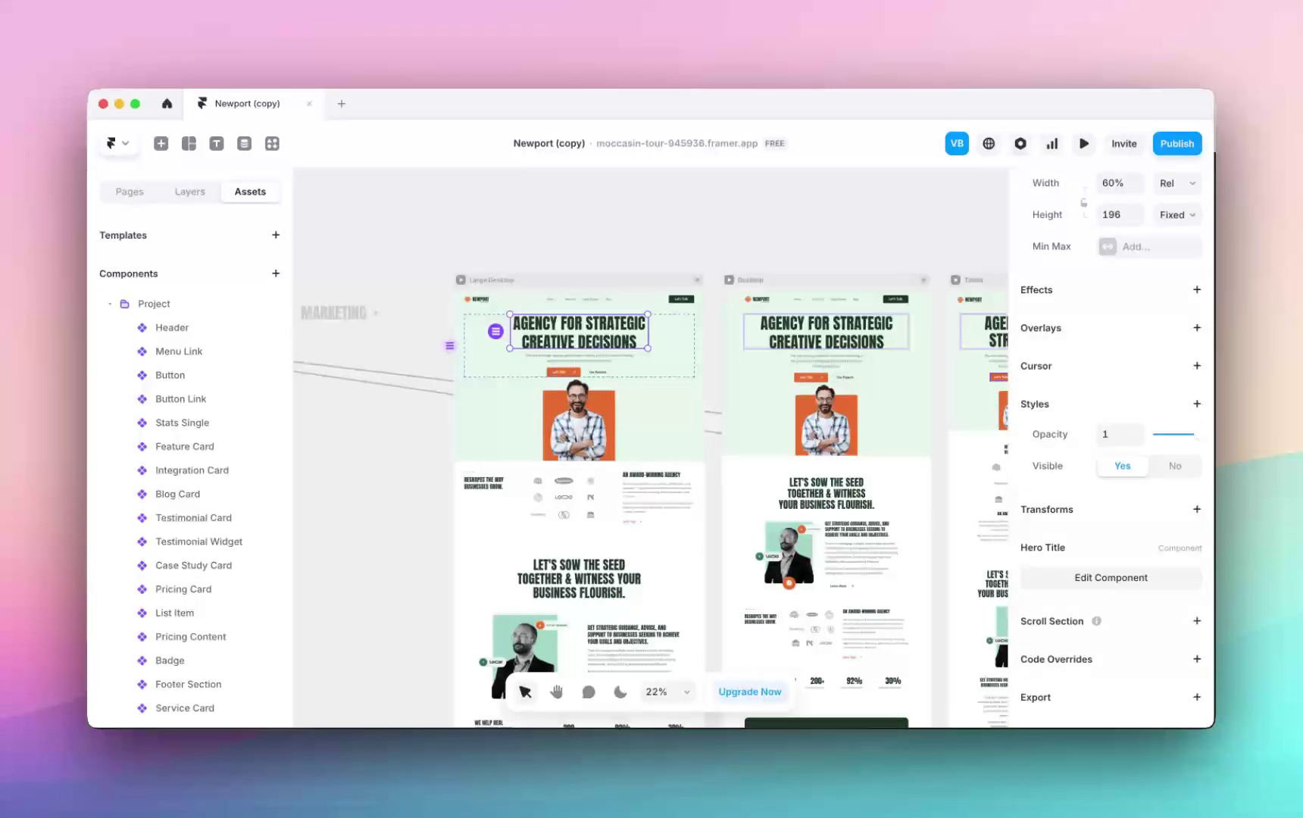
scroll(1155, 574, up, 3)
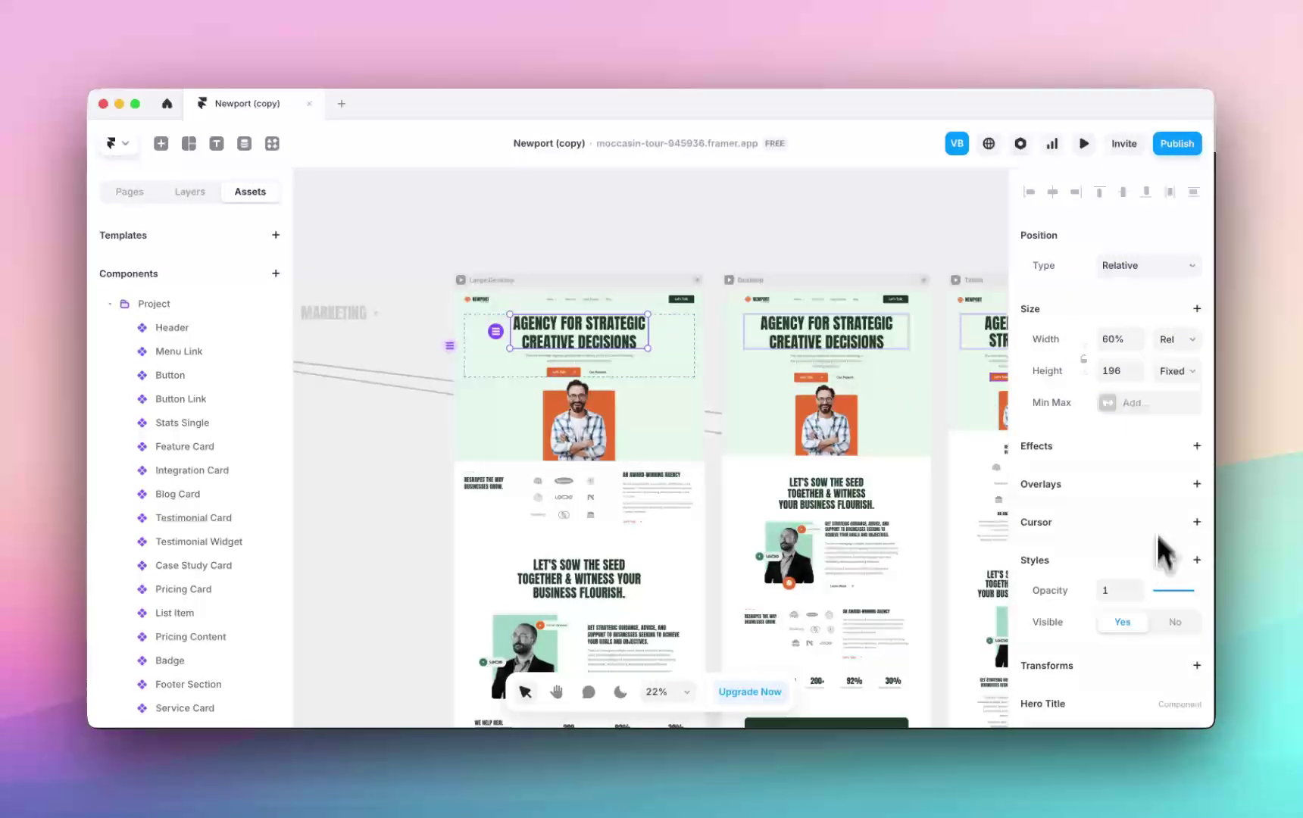
scroll(629, 410, up, 3)
click(607, 417)
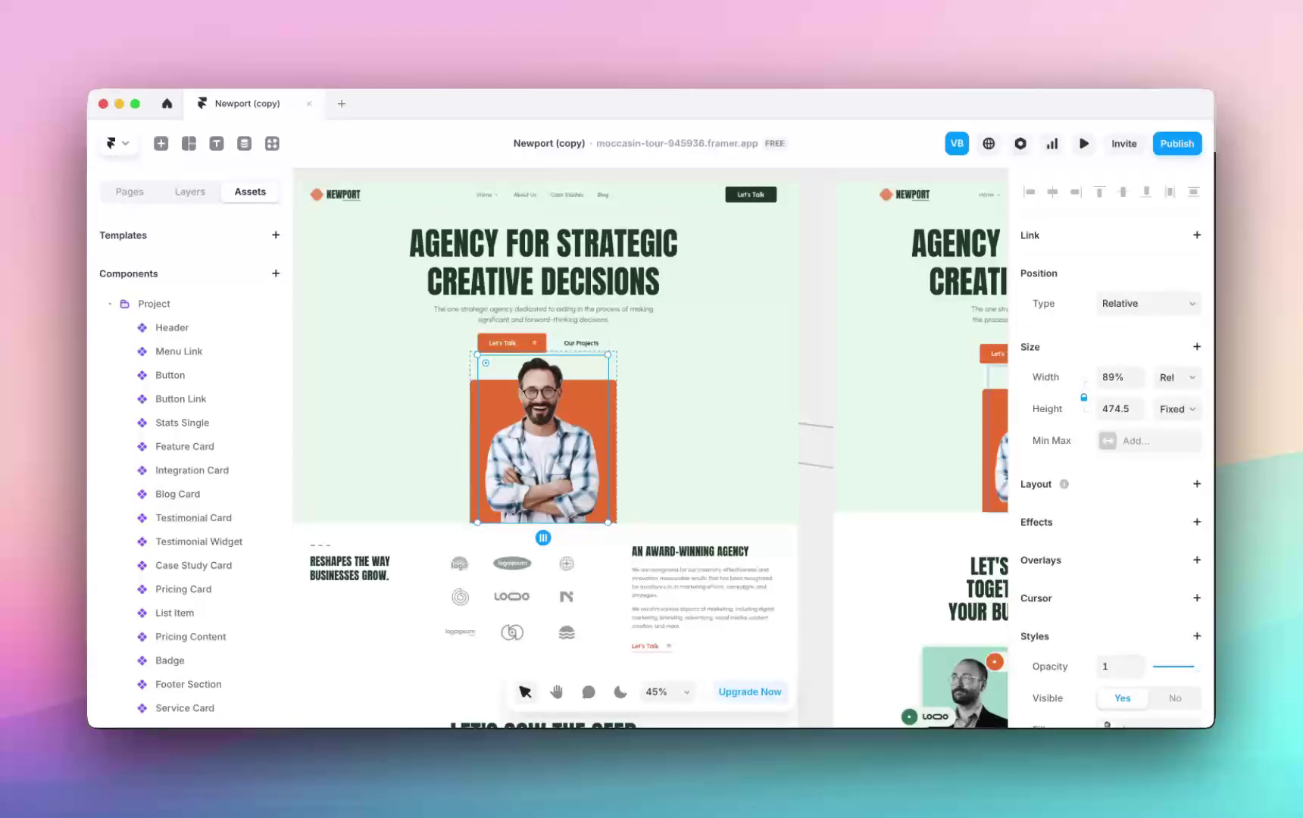
click(823, 349)
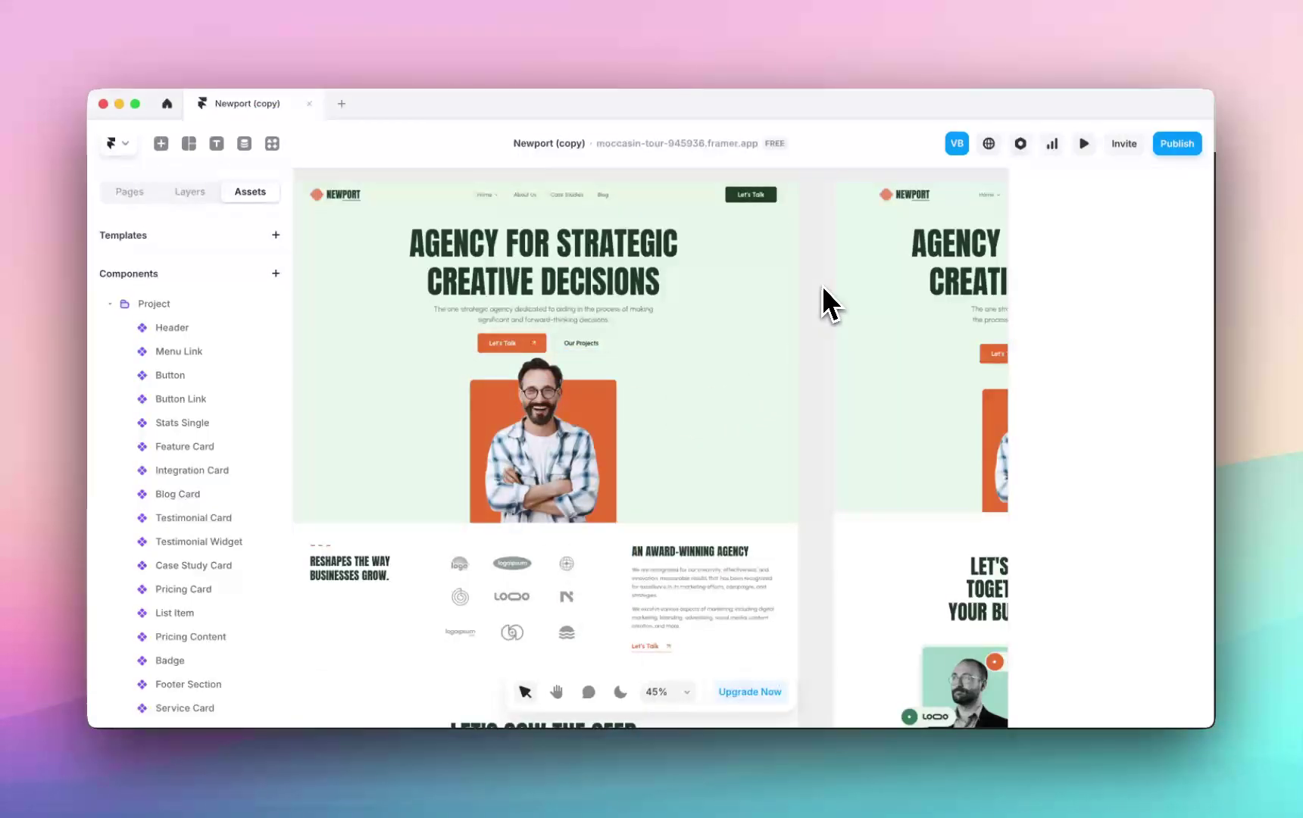
scroll(822, 286, down, 3)
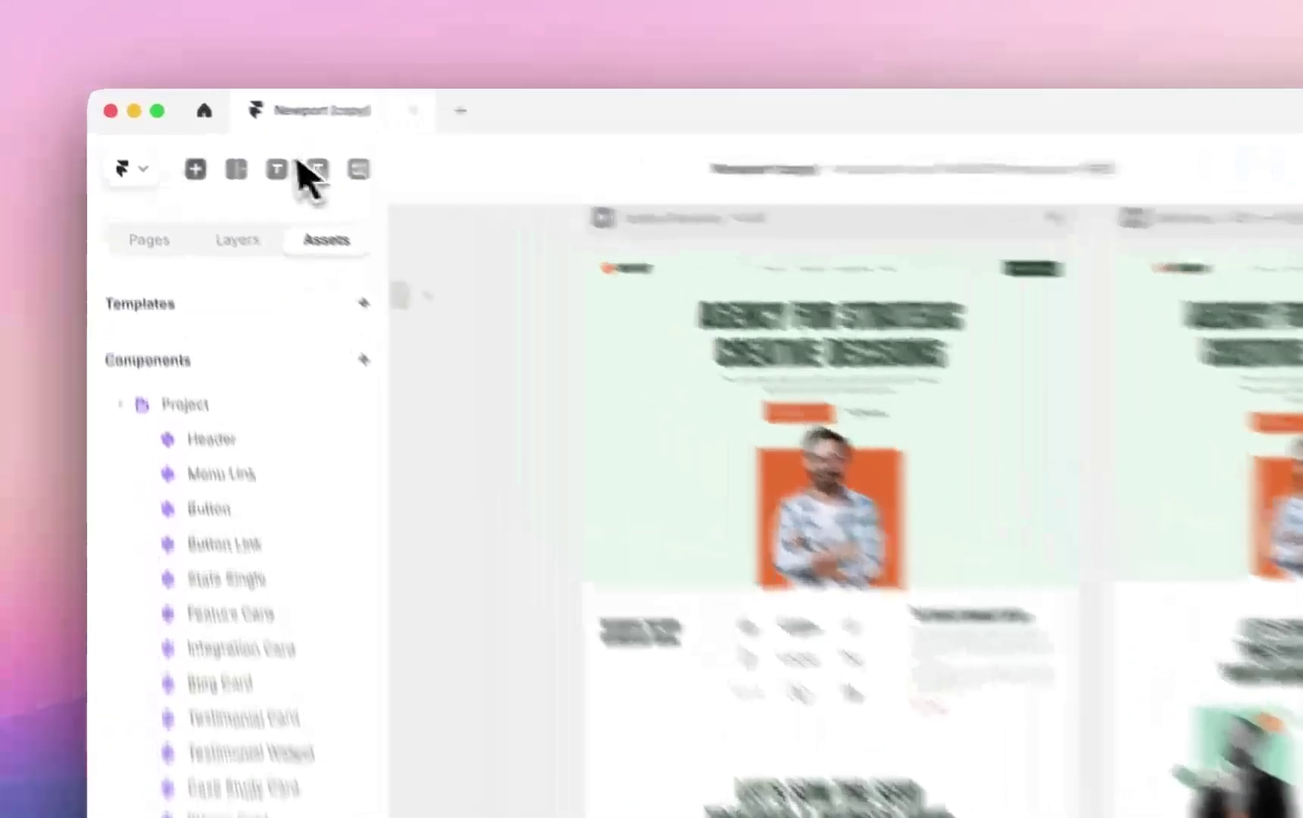
Browse the Insert panel's ready-made pages and templates, such as the Teaser layout
click(161, 143)
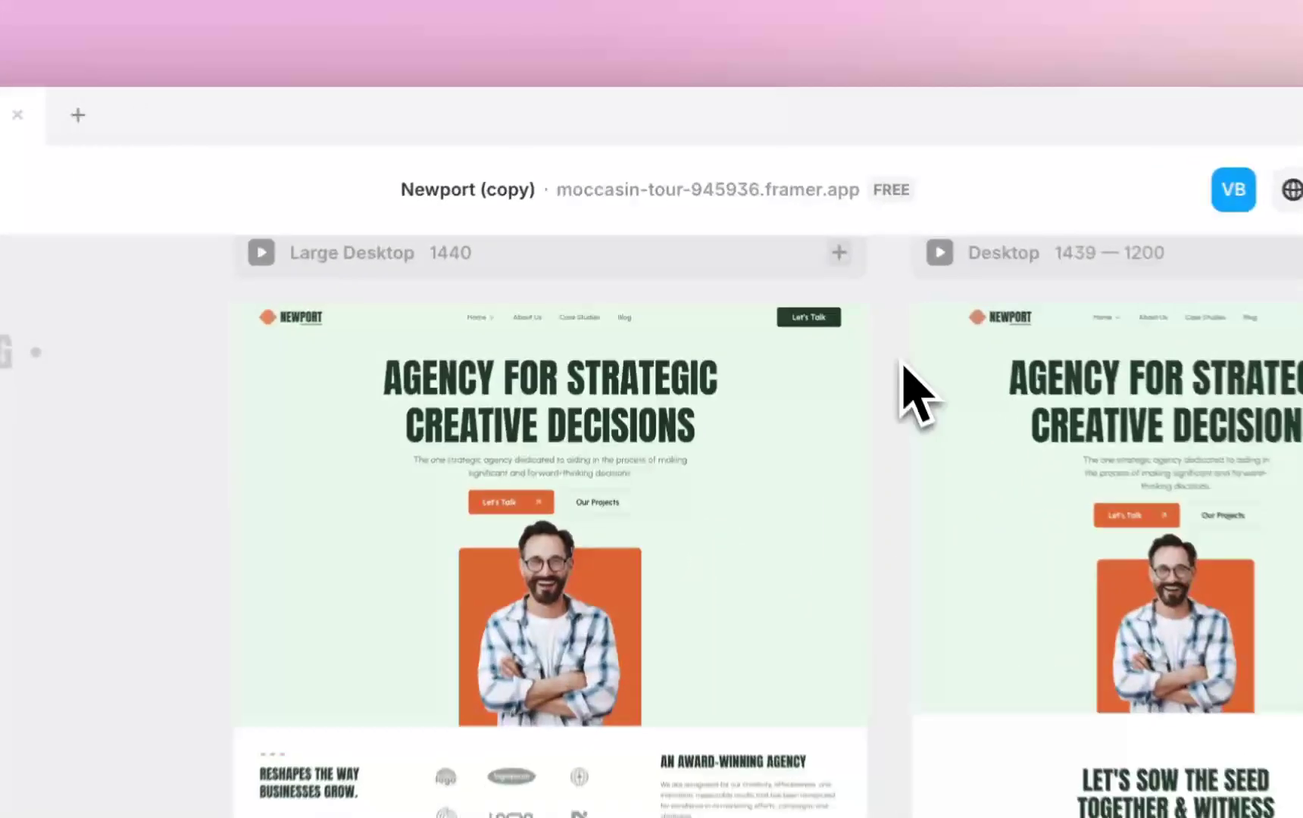
scroll(925, 419, up, 3)
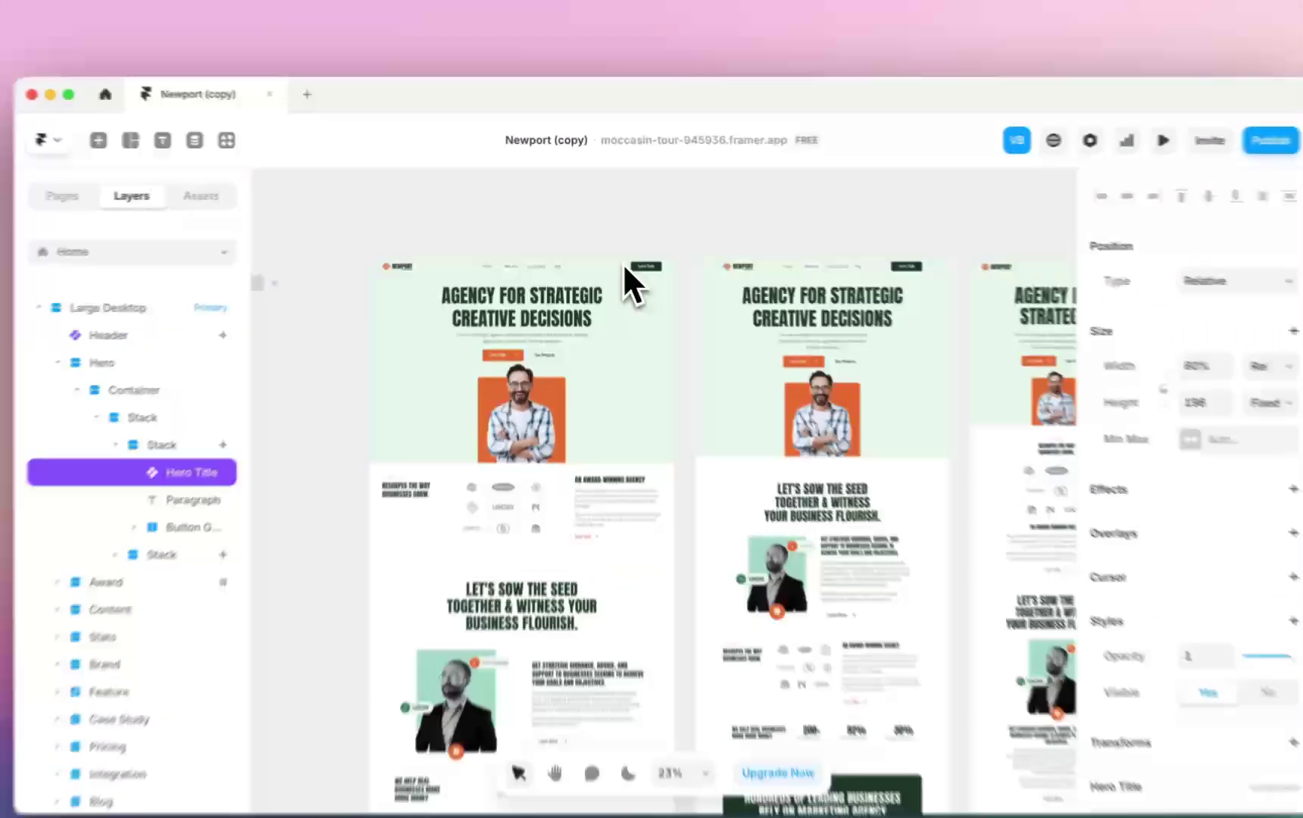
scroll(729, 302, right, 3)
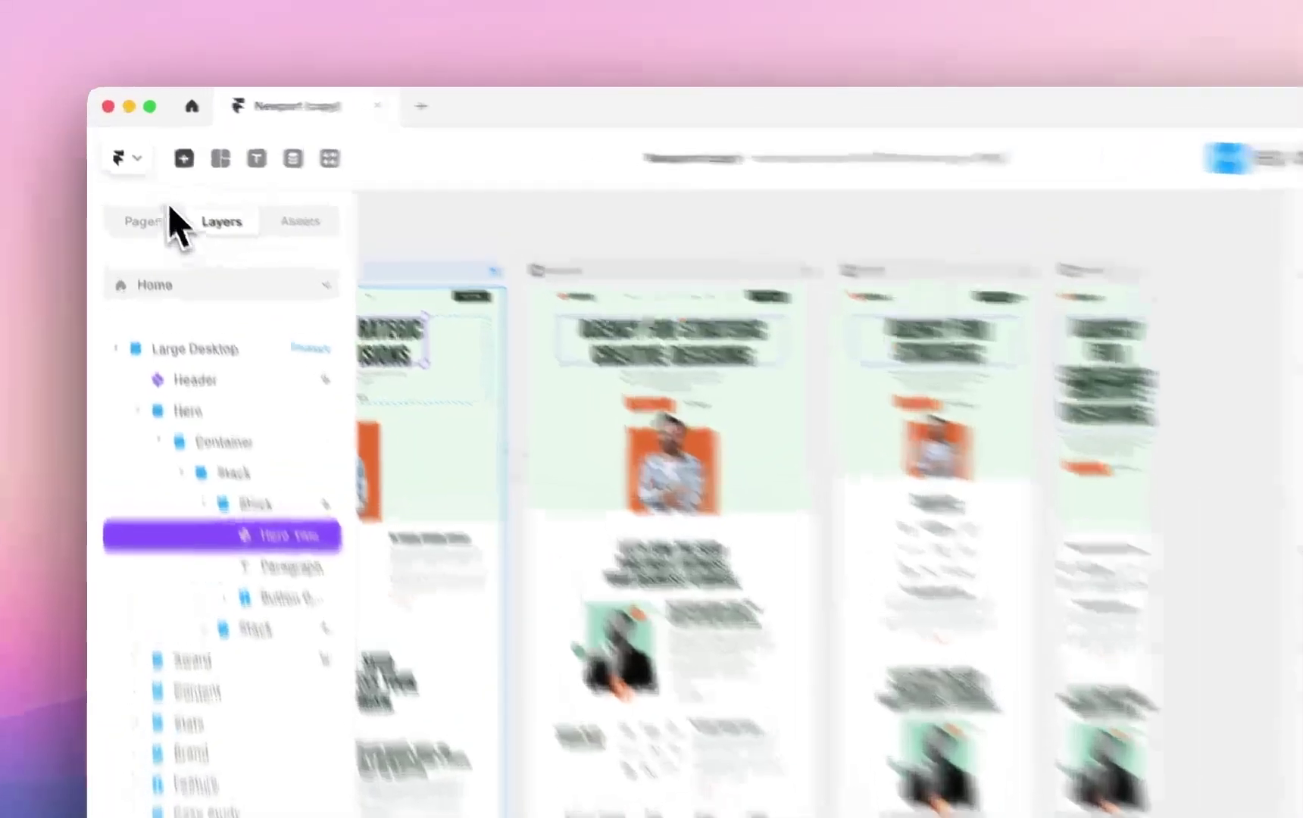
click(161, 143)
Drag the 'Ship sites with style' section below the Desktop hero, then delete it
mouse_move(189, 277)
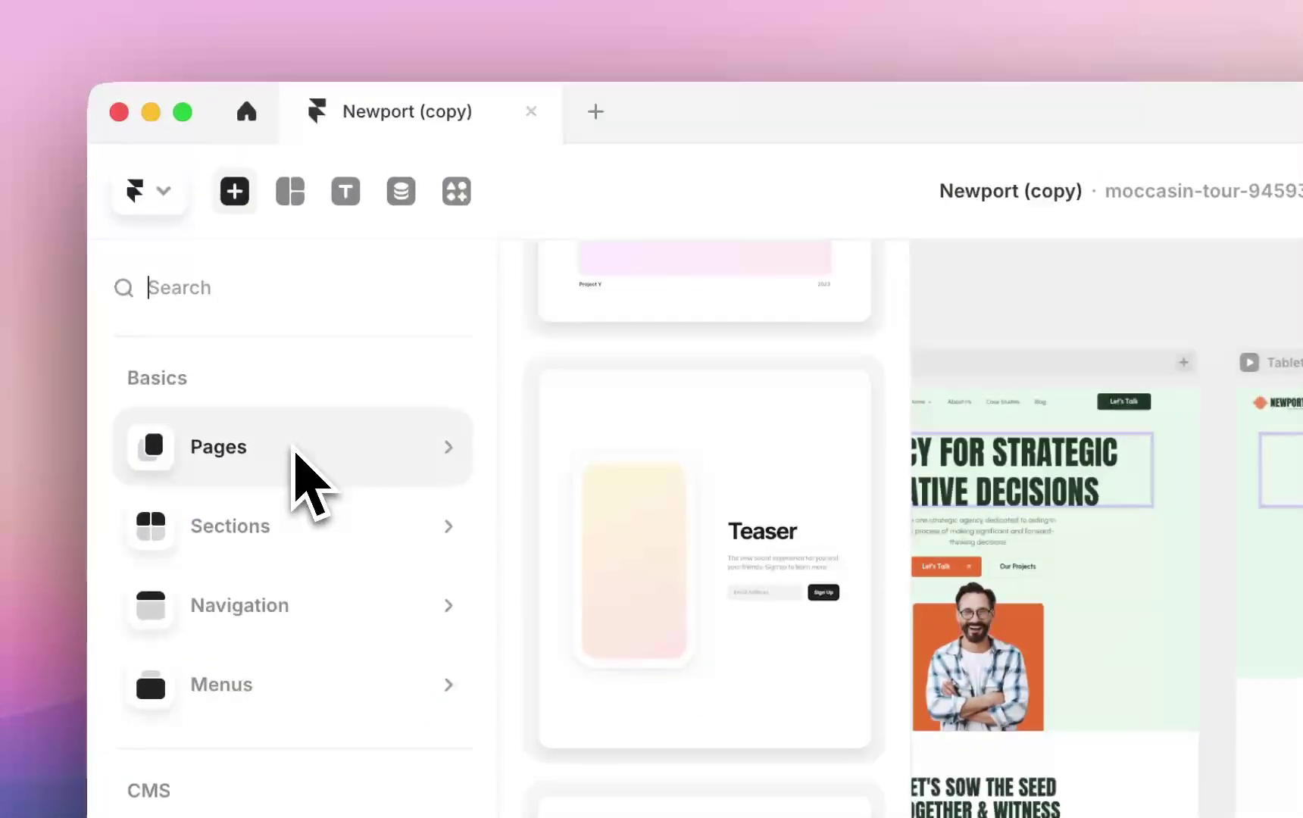
mouse_move(282, 527)
drag(687, 603, 1040, 757)
drag(701, 447, 780, 508)
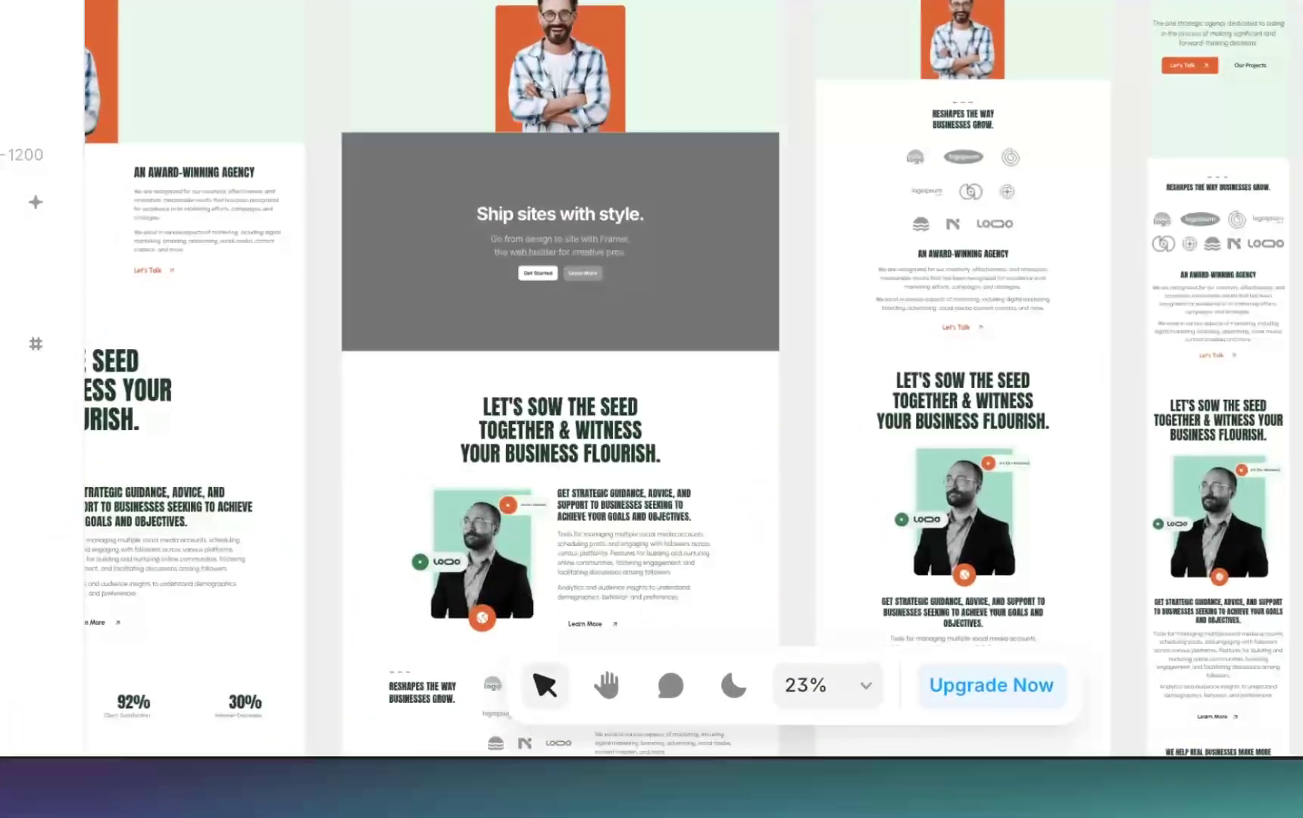
key(Delete)
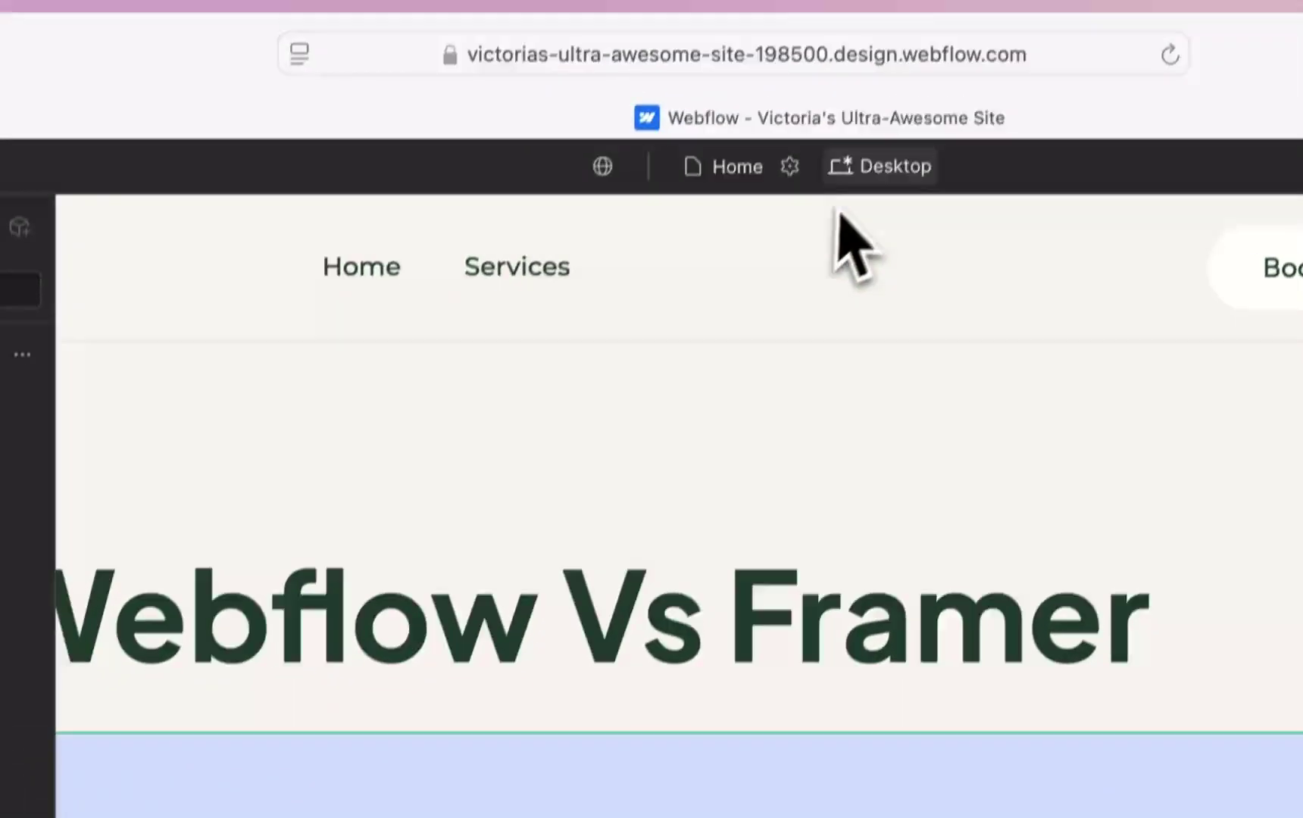
Preview the page at the Tablet, Mobile (L) and Mobile breakpoints
click(872, 199)
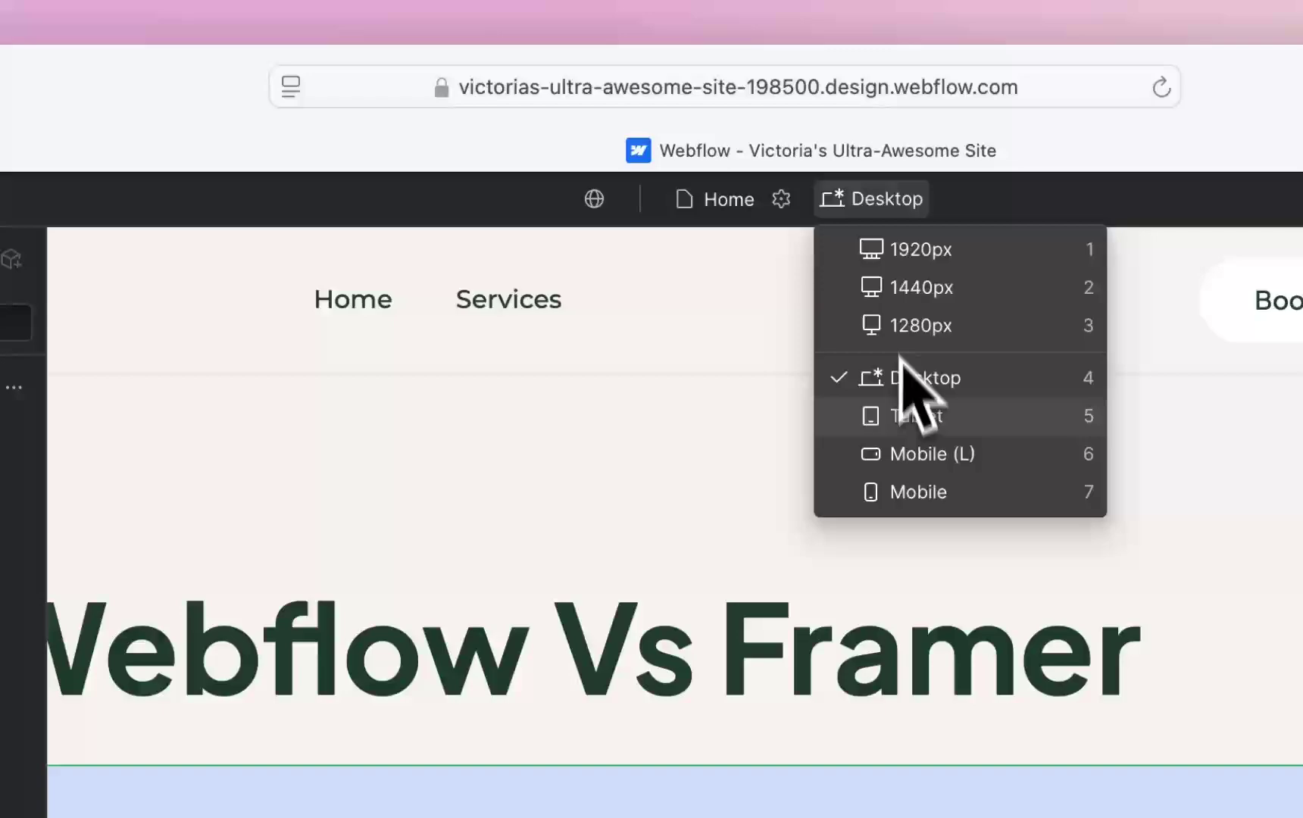
click(919, 417)
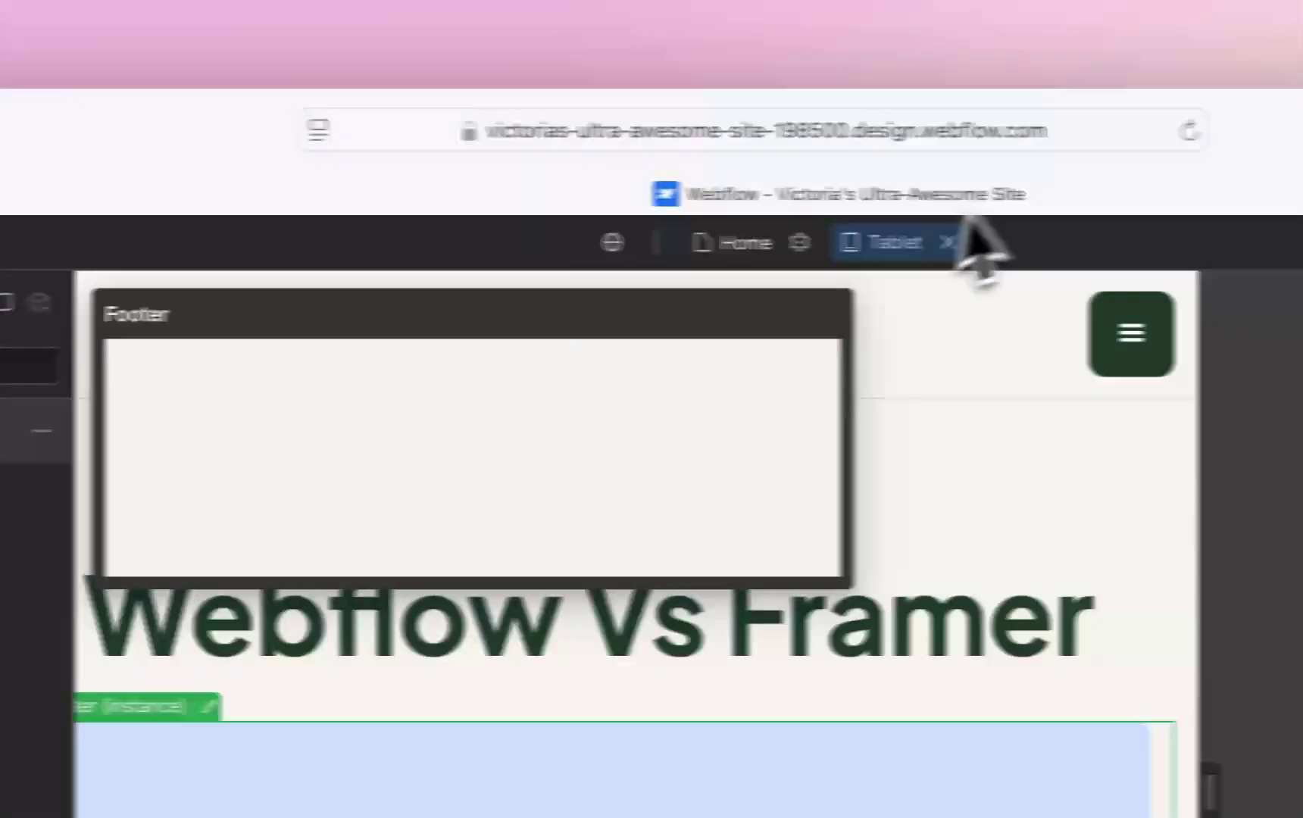
click(810, 252)
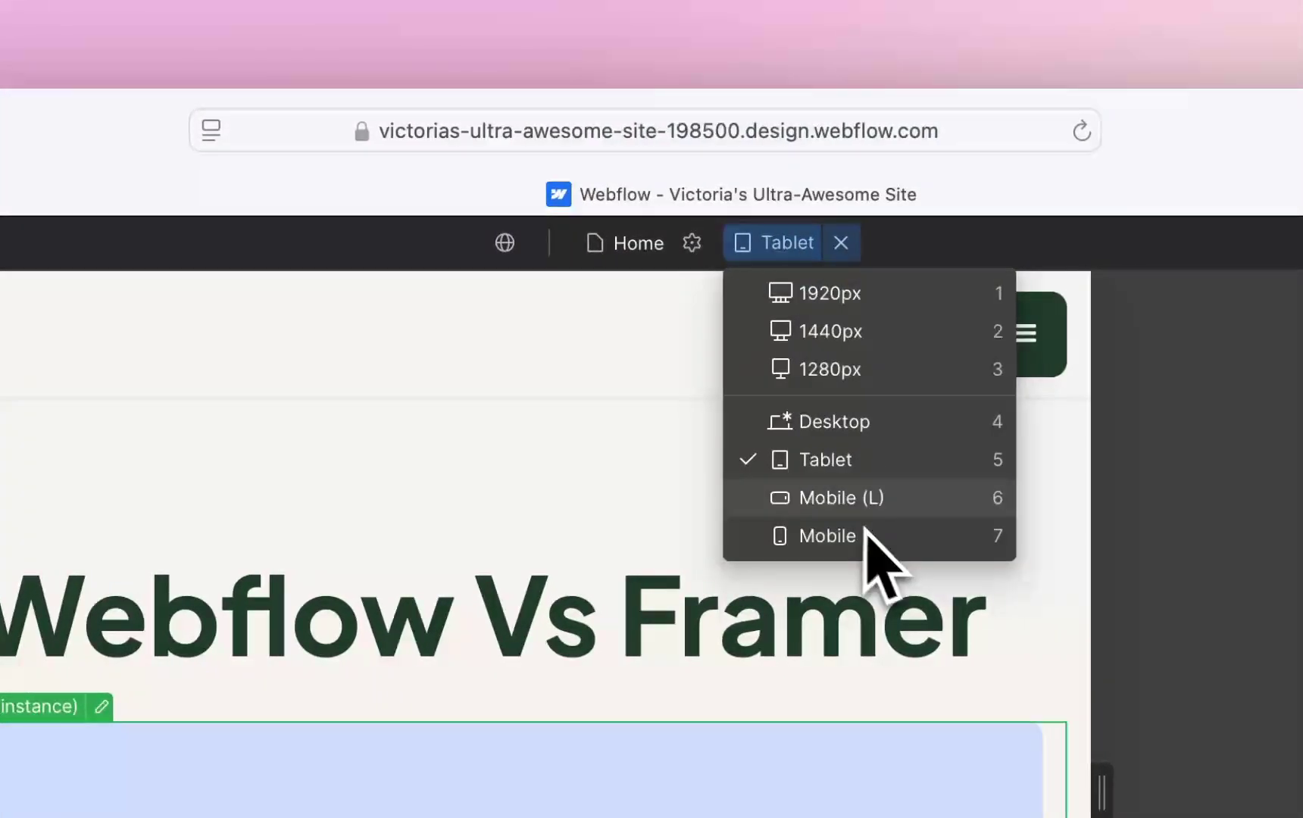
click(879, 502)
click(773, 244)
click(811, 536)
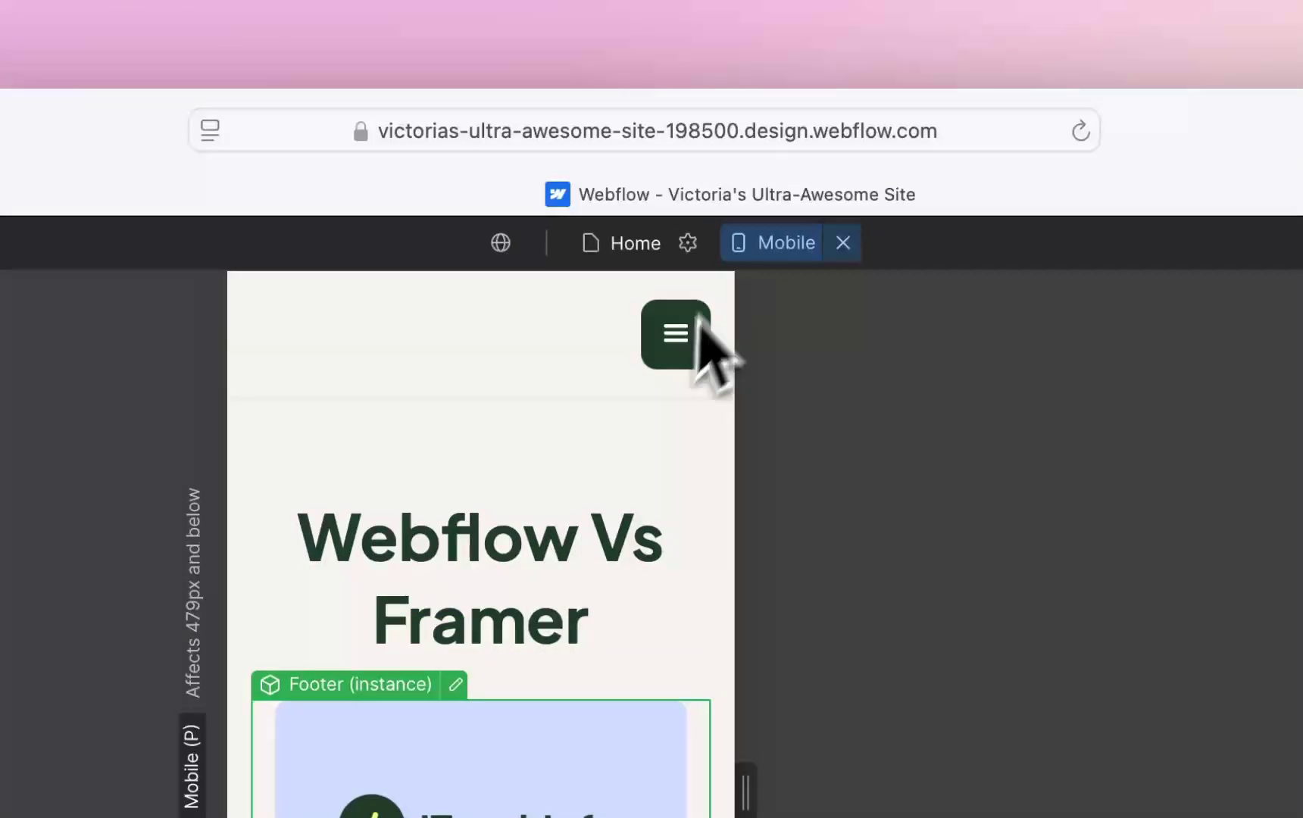
Switch back to the Desktop breakpoint and show the site's page list
click(763, 253)
click(832, 421)
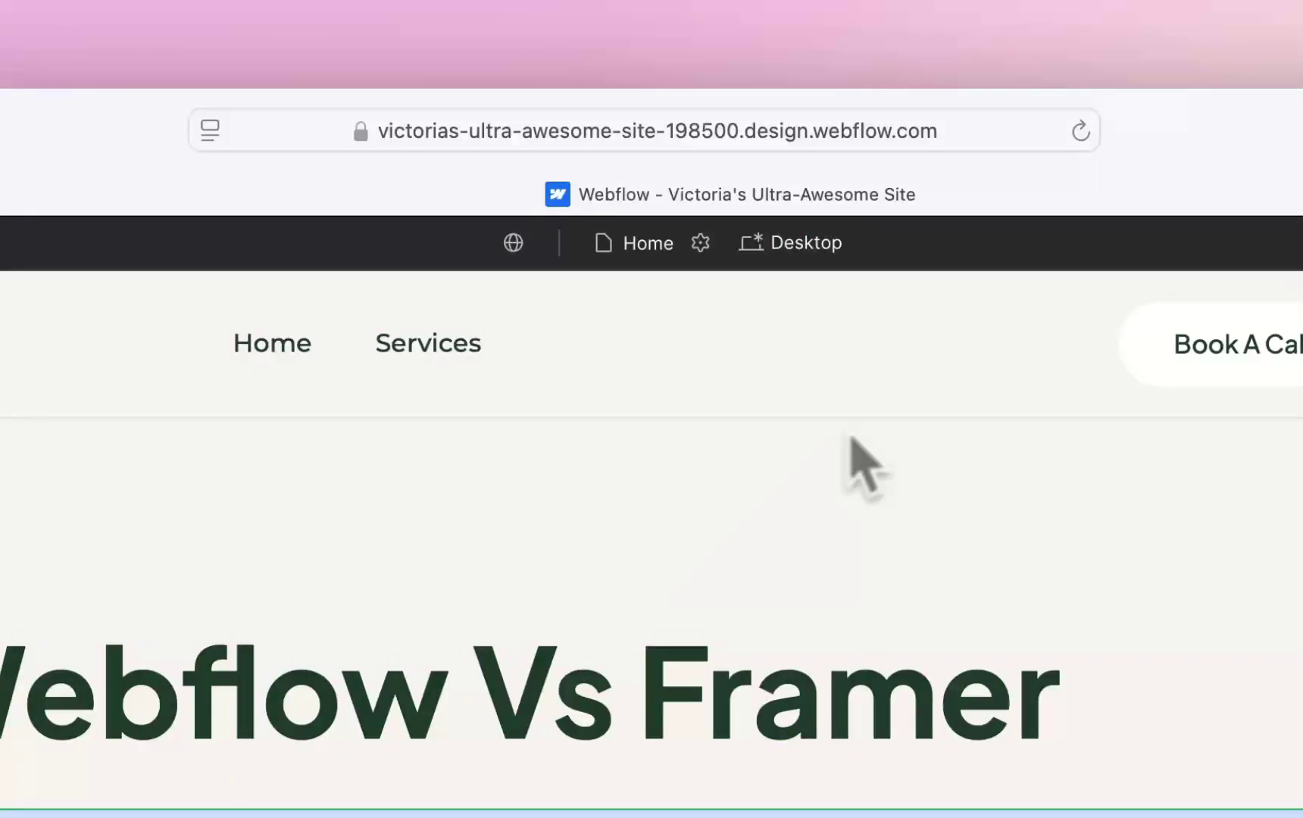
click(79, 359)
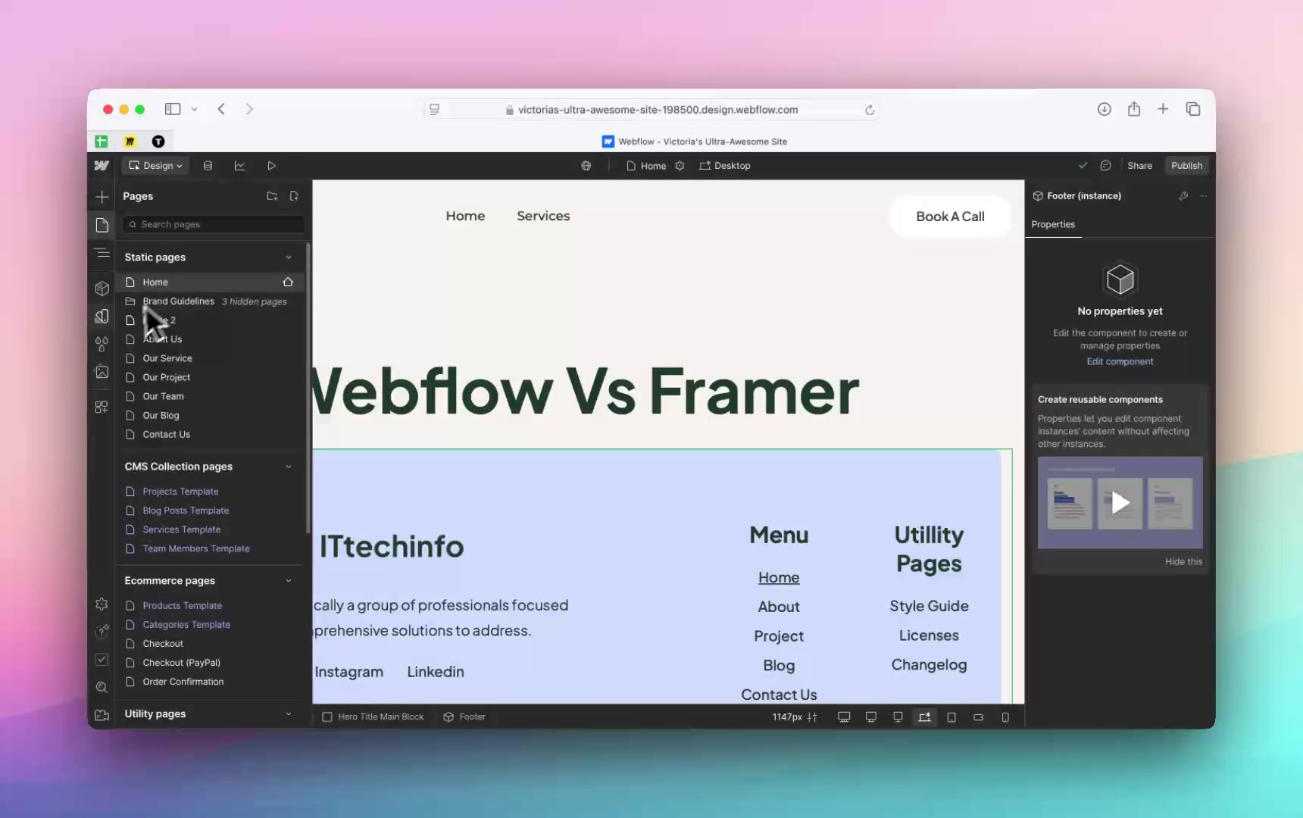
Open Webflow's CMS Collections view to show the Projects collection items
click(105, 317)
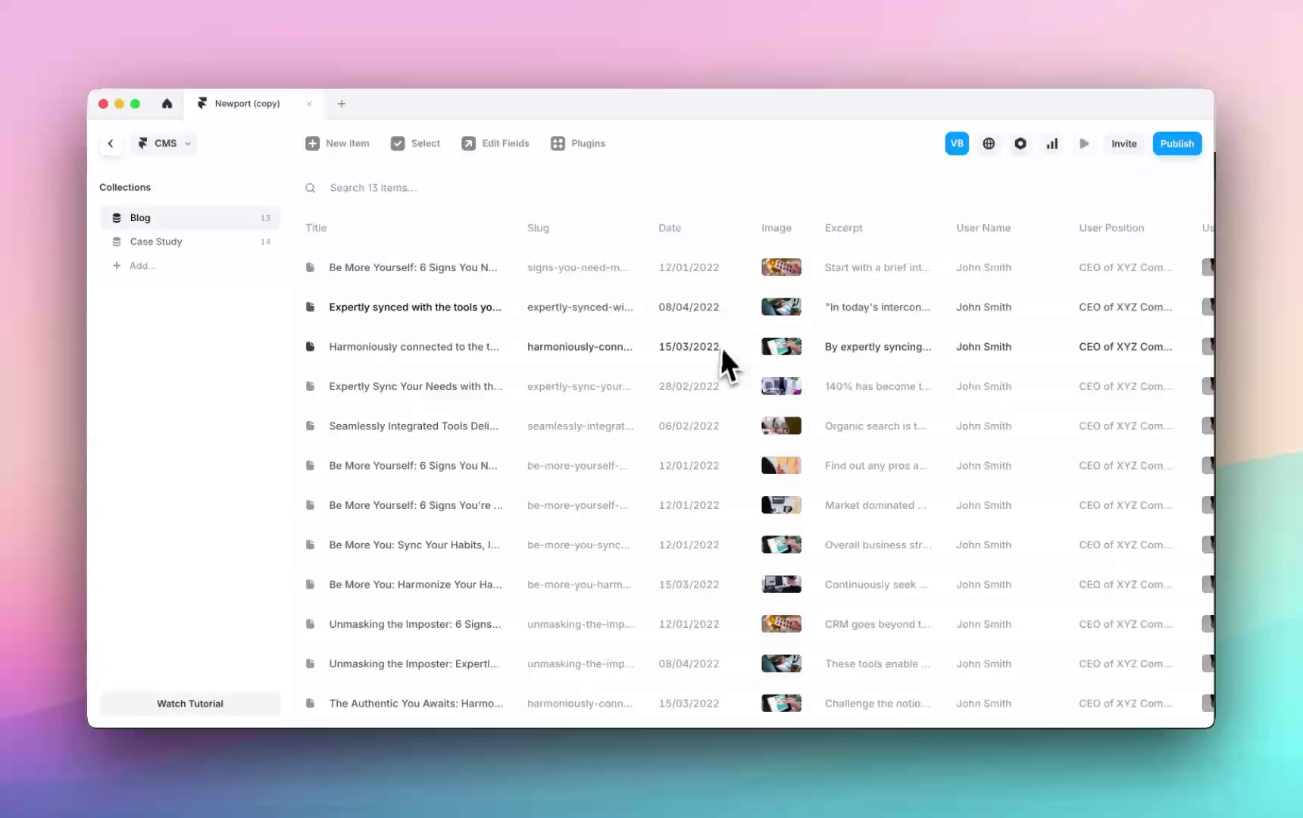
Scroll across the Blog collection's columns and open the first blog post for editing
scroll(723, 334, right, 3)
scroll(724, 323, left, 3)
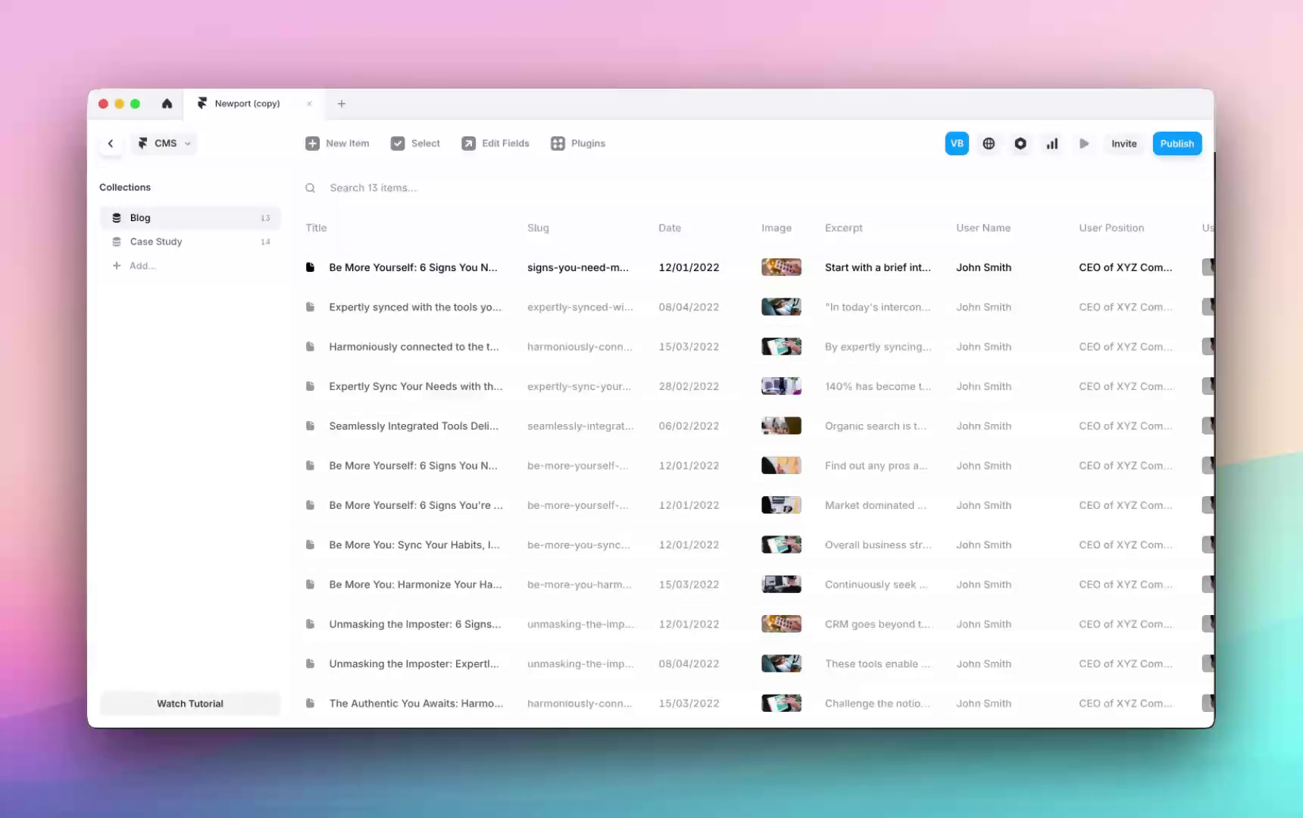
click(436, 267)
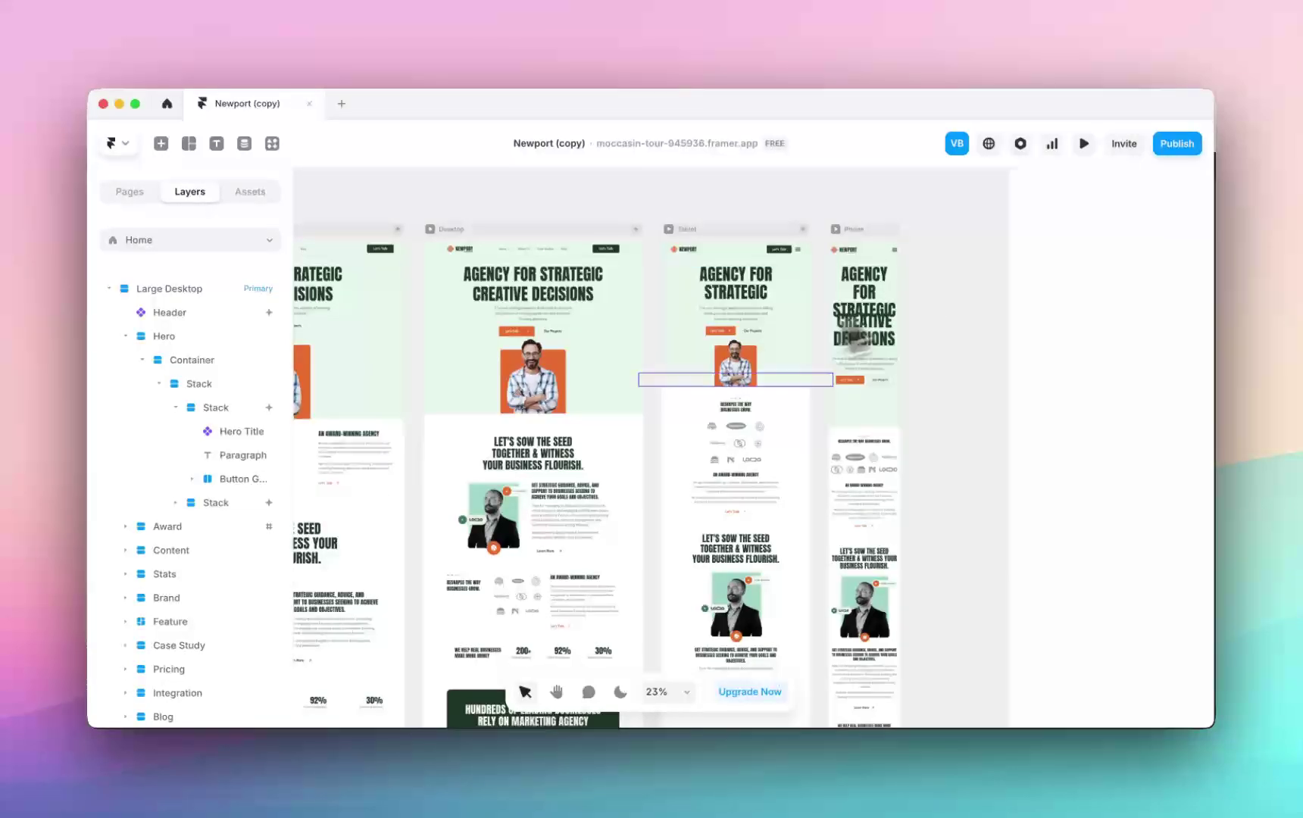
scroll(599, 465, up, 5)
scroll(605, 460, down, 3)
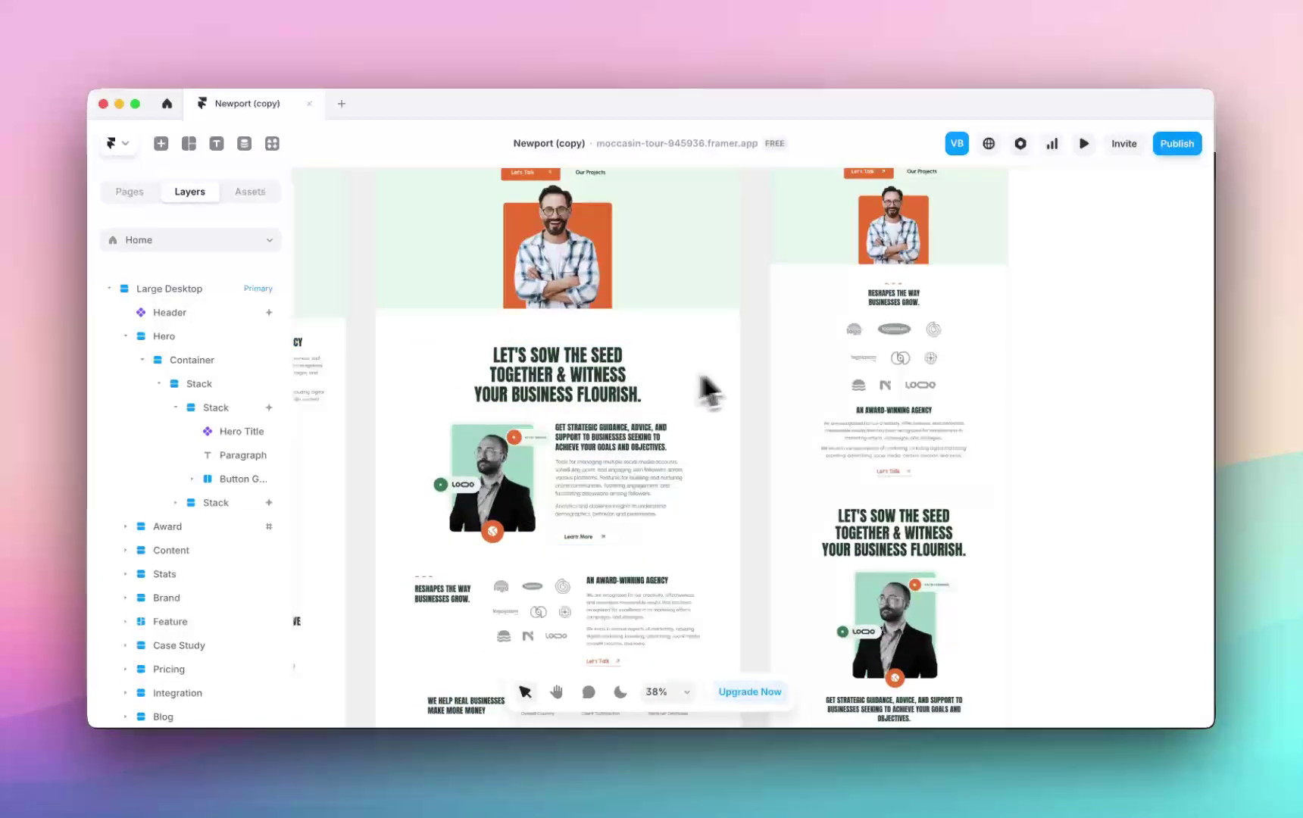
scroll(663, 401, down, 4)
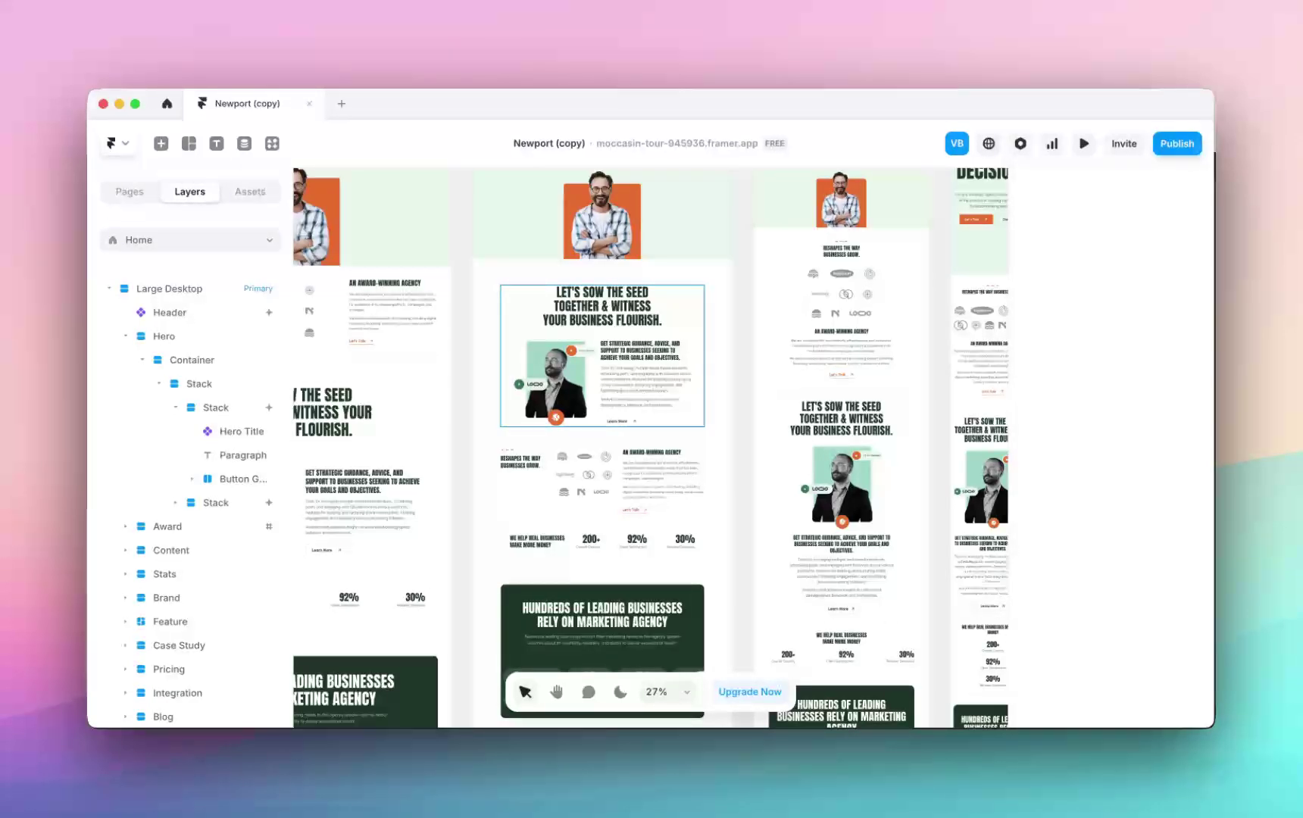
scroll(693, 384, up, 3)
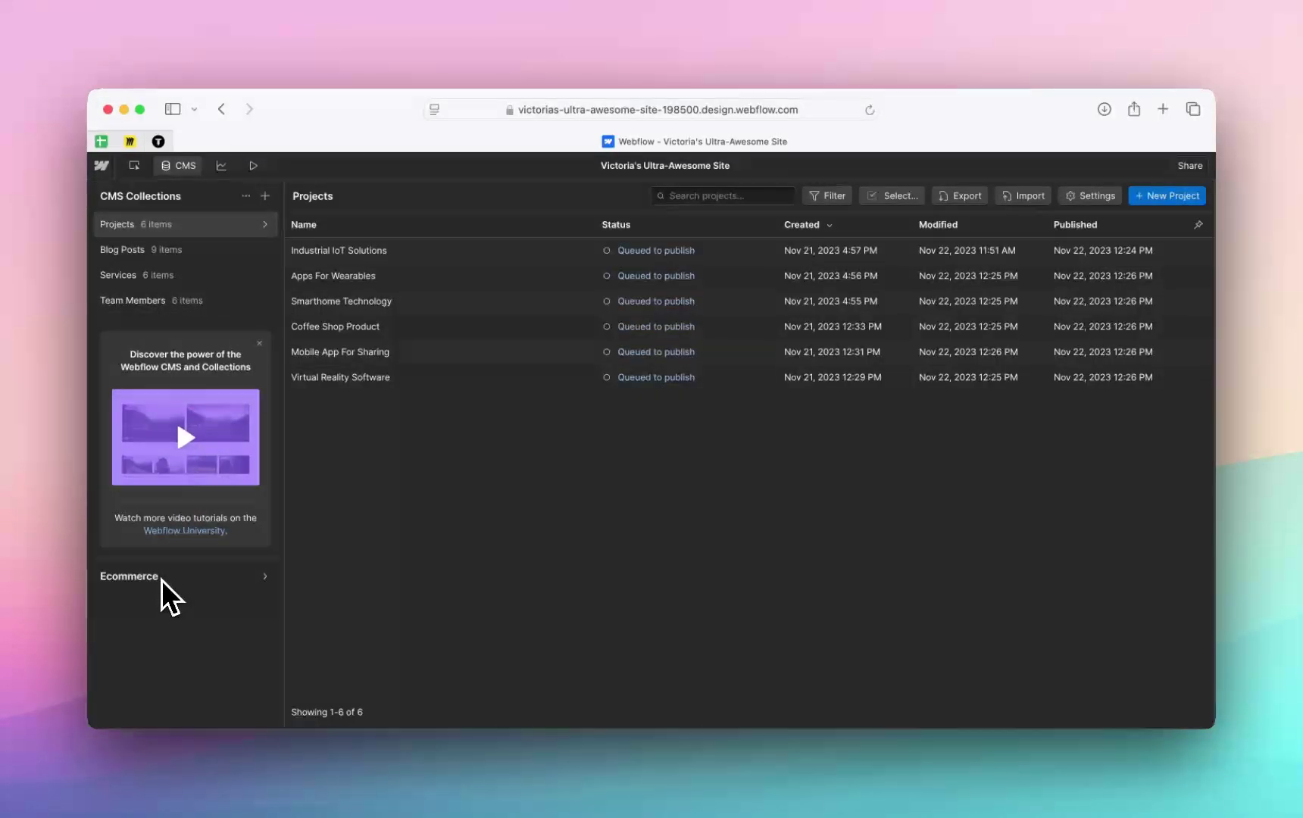
From the site's main menu, open the empty Ecommerce Products collection
click(103, 169)
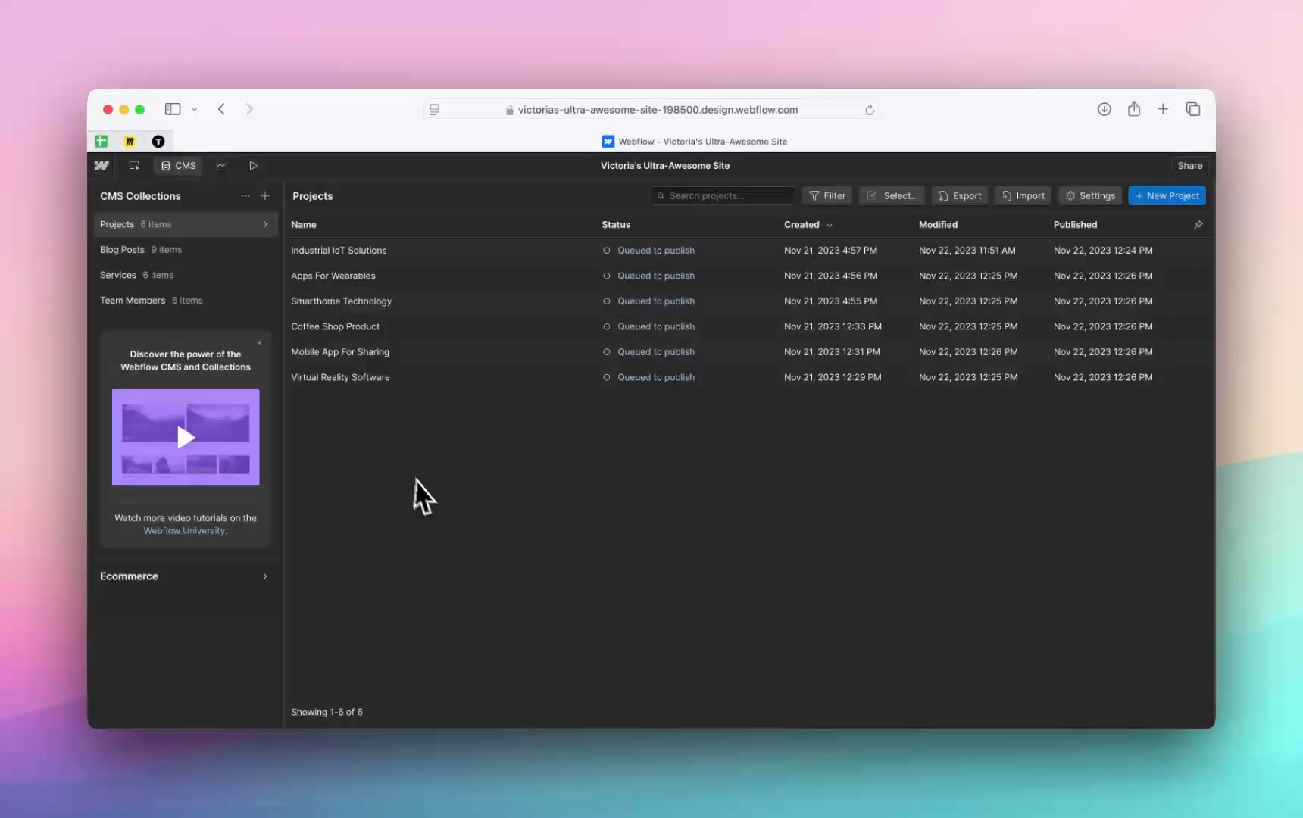
click(247, 574)
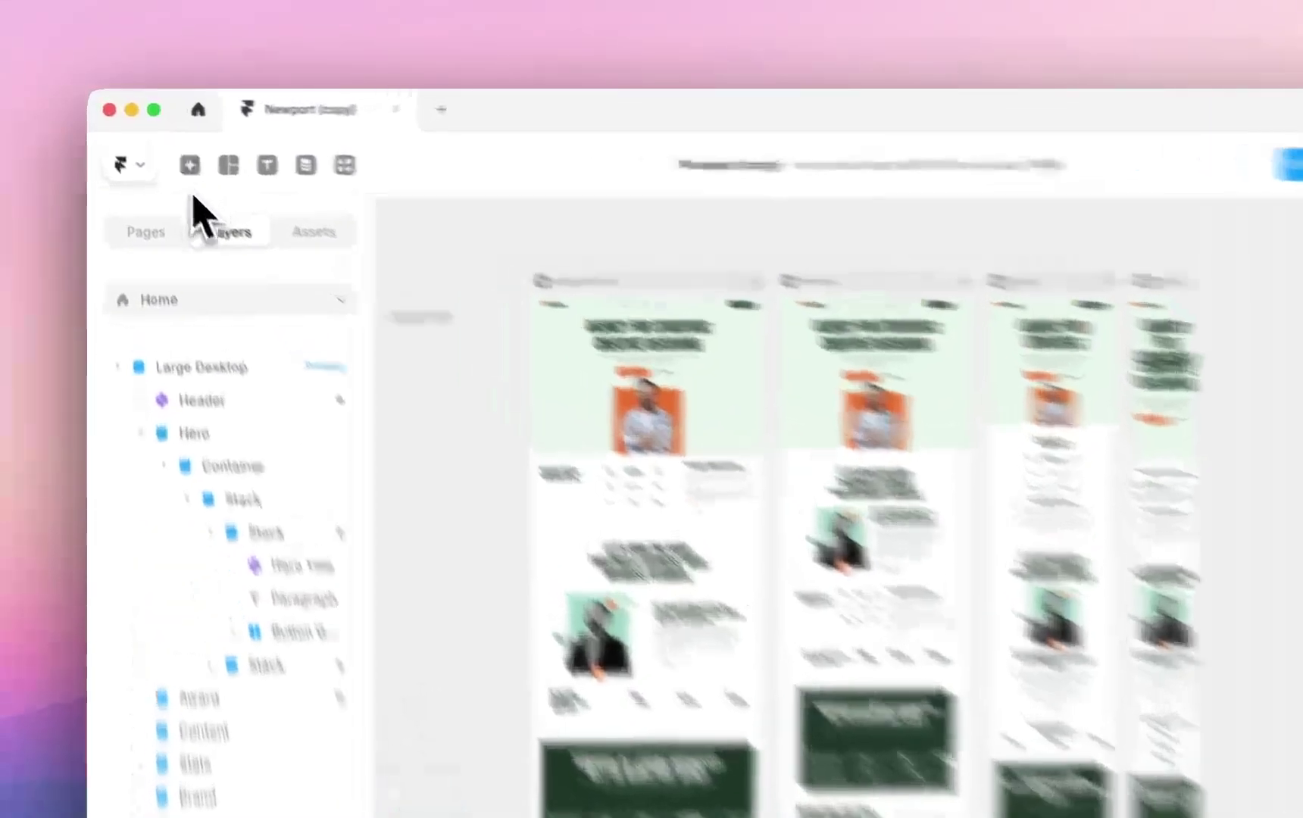
List the project's pages and zoom the canvas to 32% on the Large Desktop frame
click(168, 227)
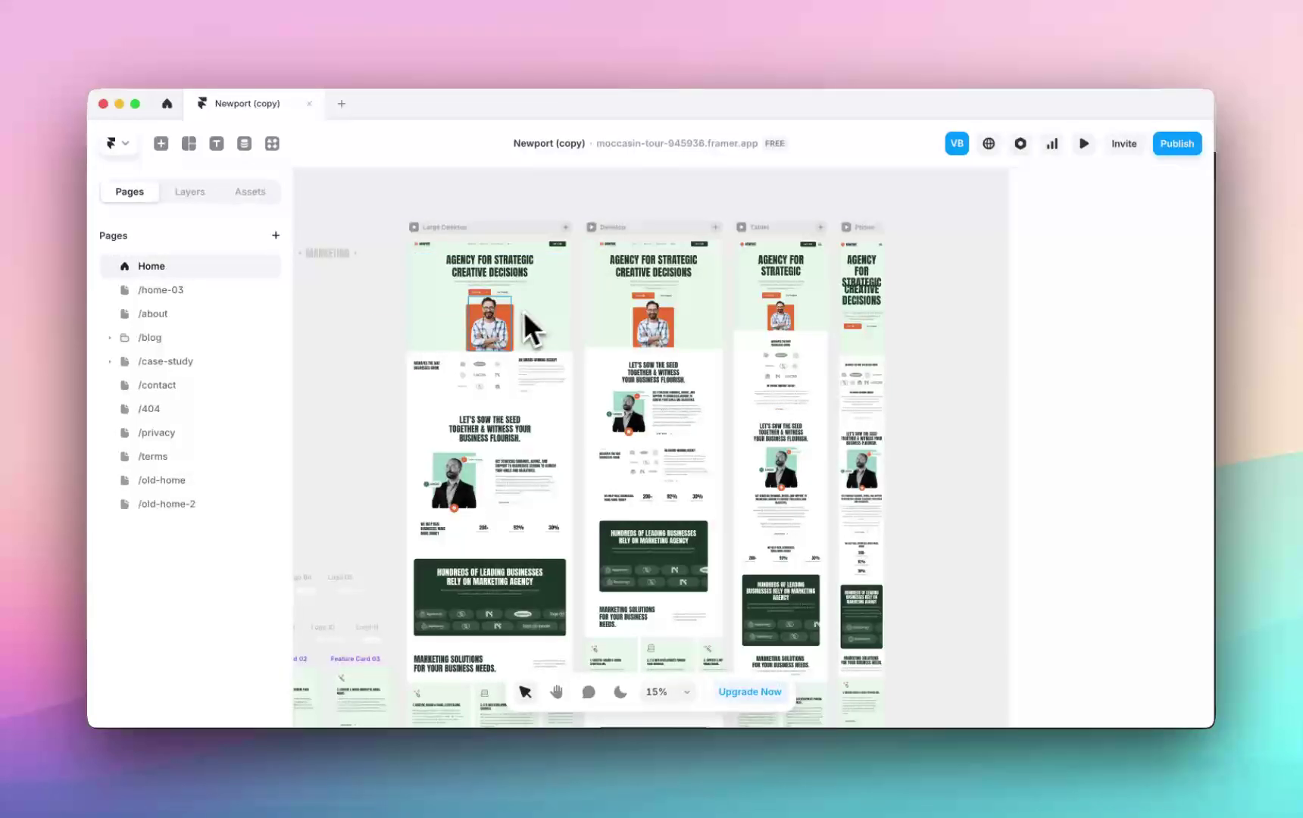
scroll(512, 311, up, 5)
scroll(530, 311, up, 2)
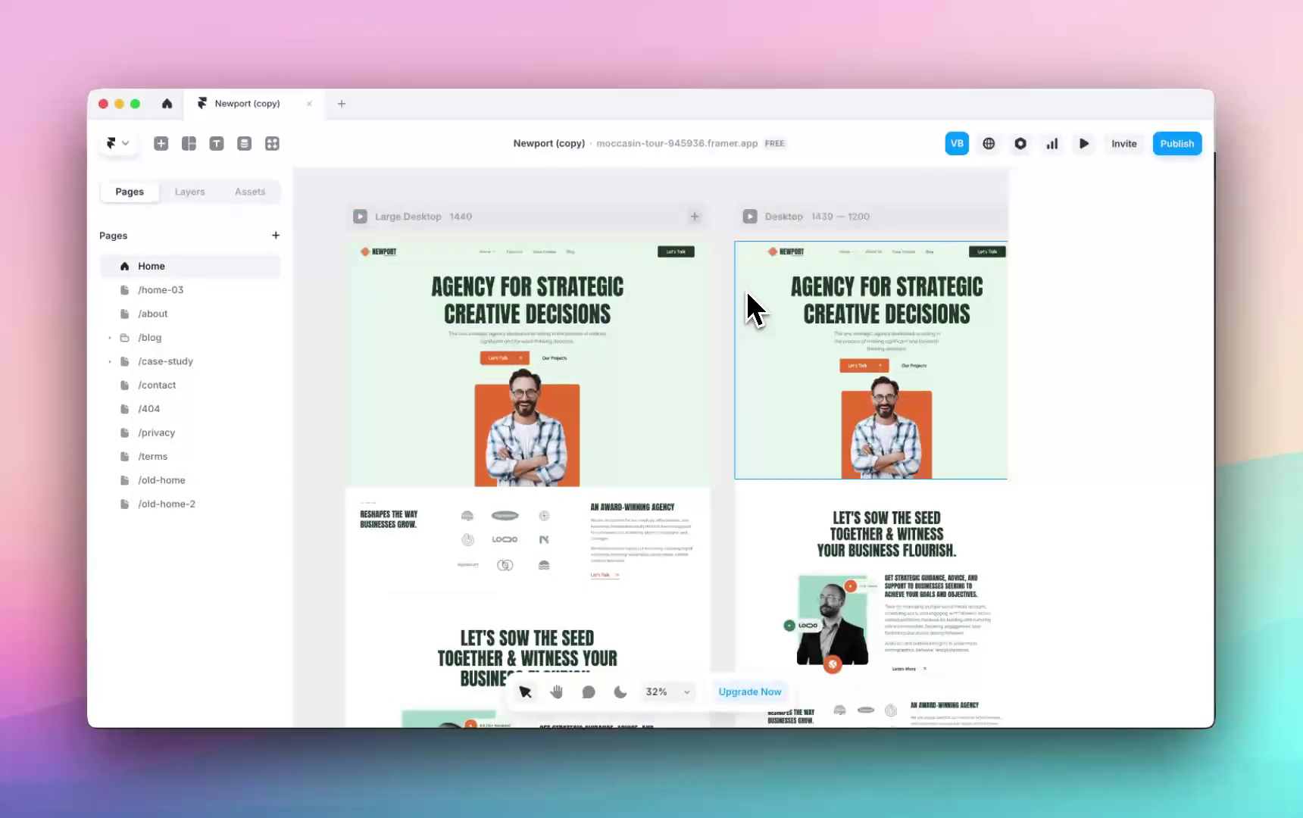